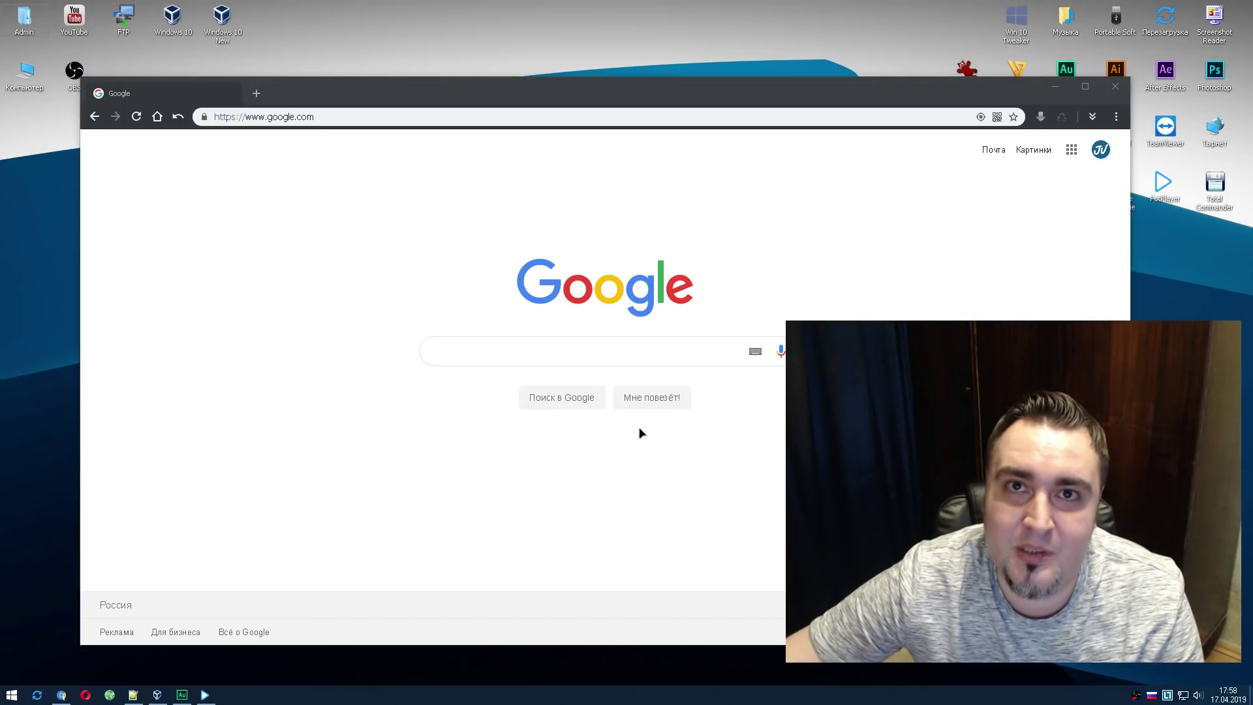
Switch to Adobe Audition, start recording into a new 44100 Hz, stereo, 32-bit float audio file and minimize the window
click(181, 695)
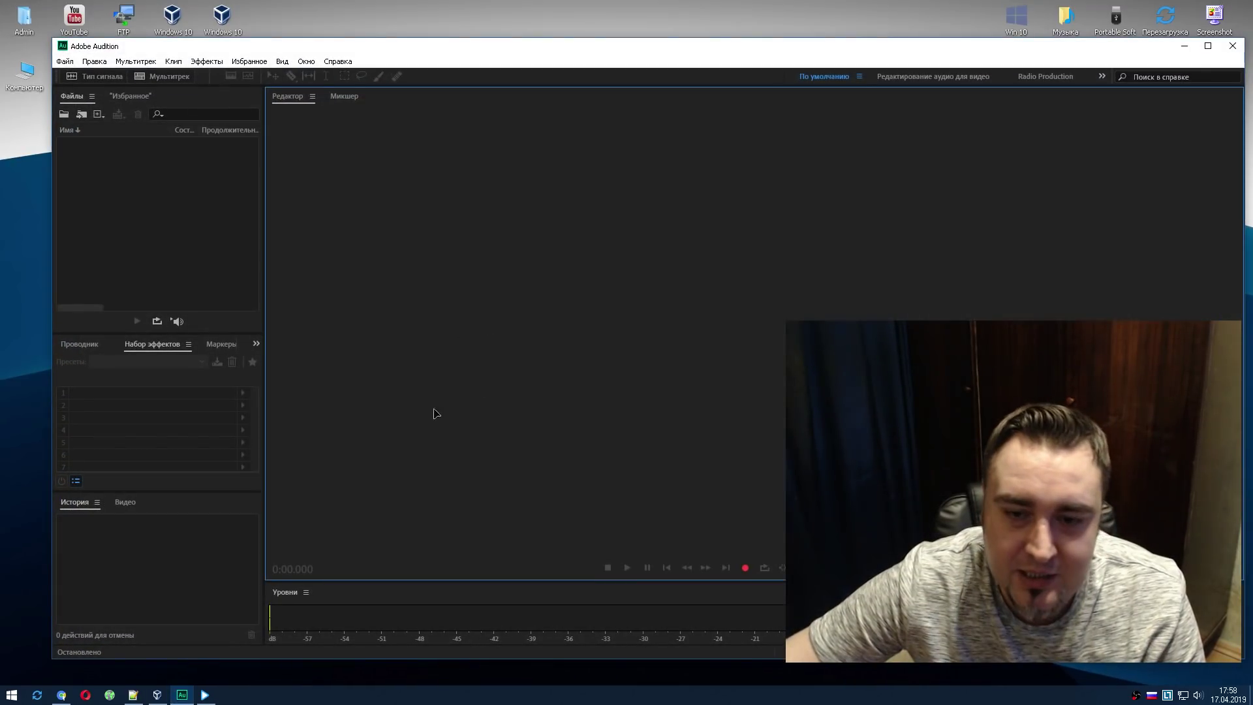
click(745, 567)
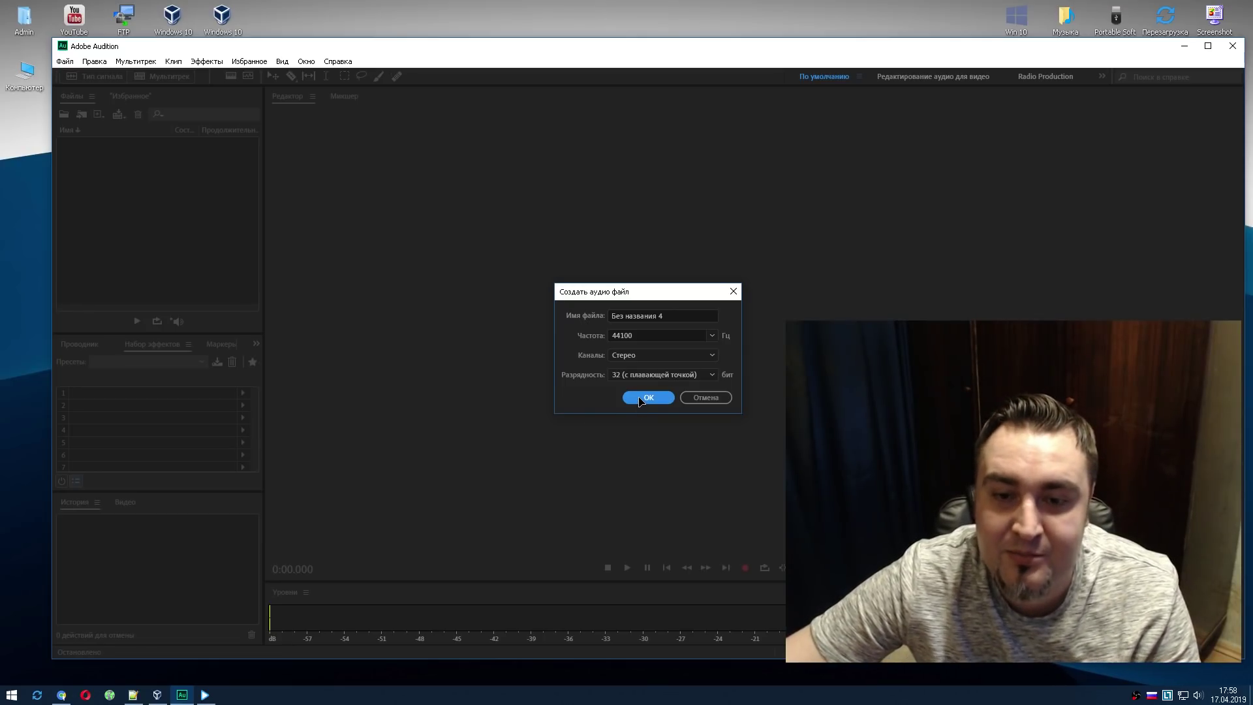
click(646, 397)
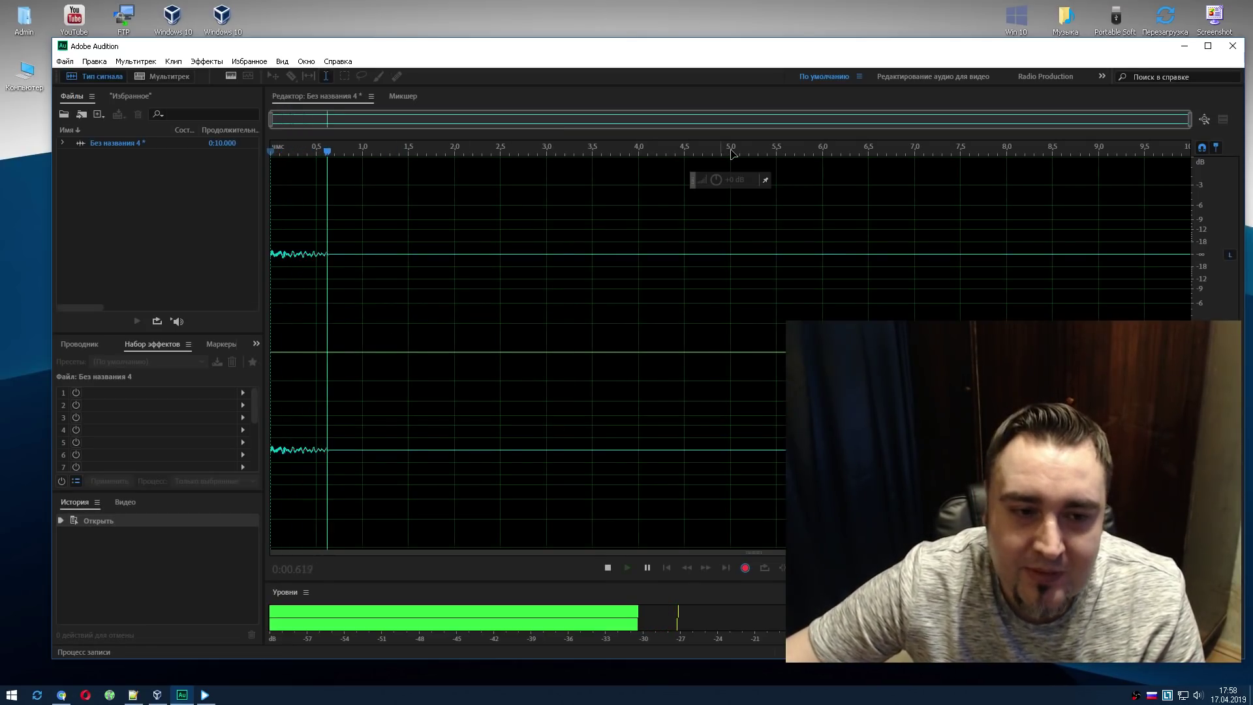
click(1184, 45)
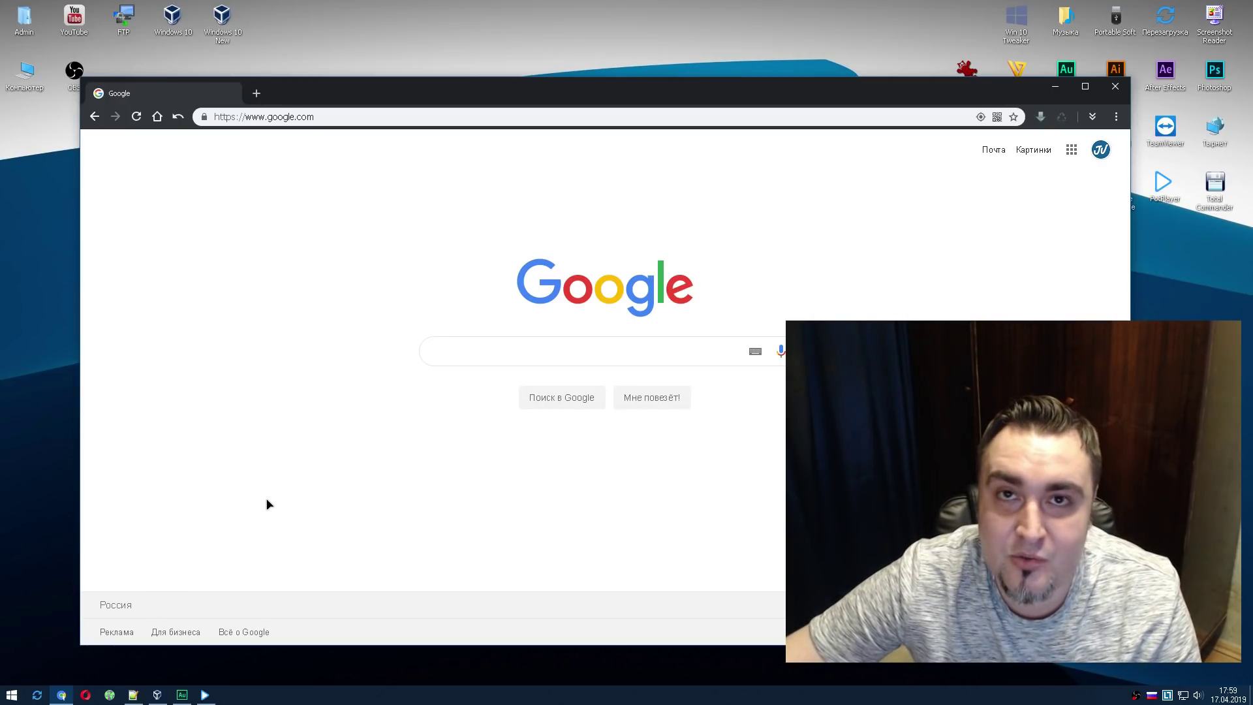
Return to Adobe Audition and delete the first take from the beginning of the recording, about 4.4 seconds long
click(182, 695)
click(527, 261)
key(space)
key(space)
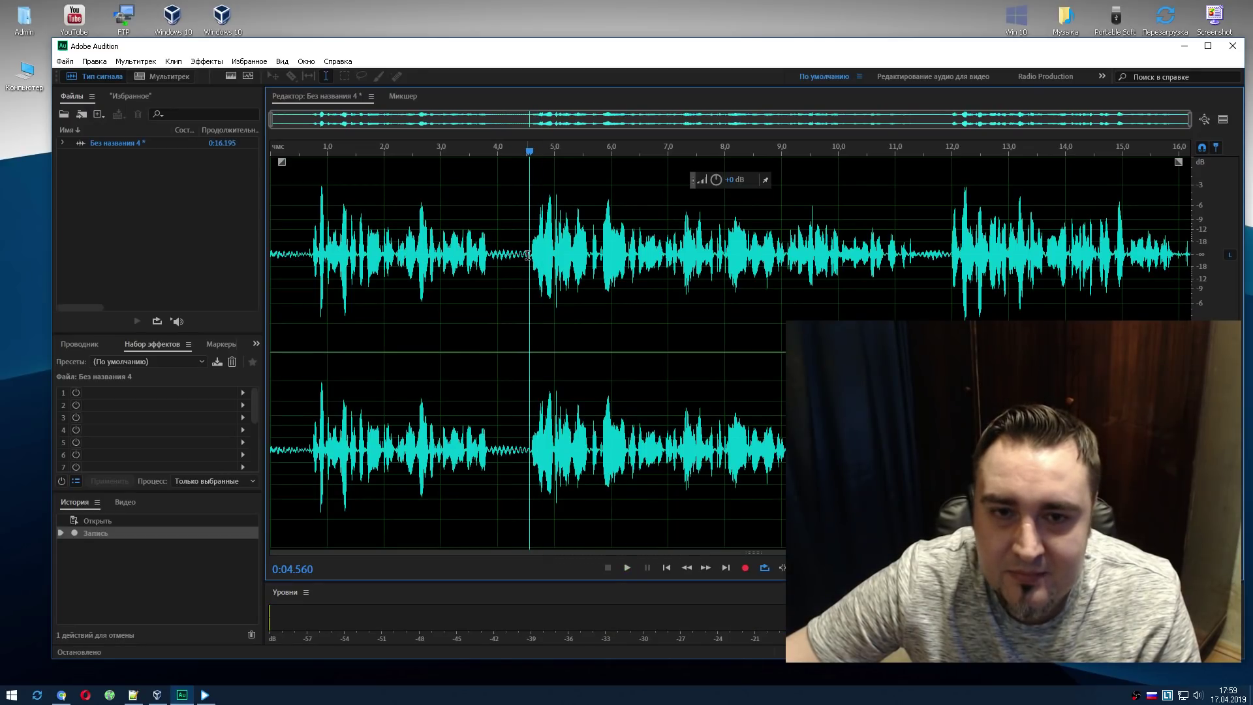
key(space)
key(space)
drag(522, 261, 272, 261)
key(Delete)
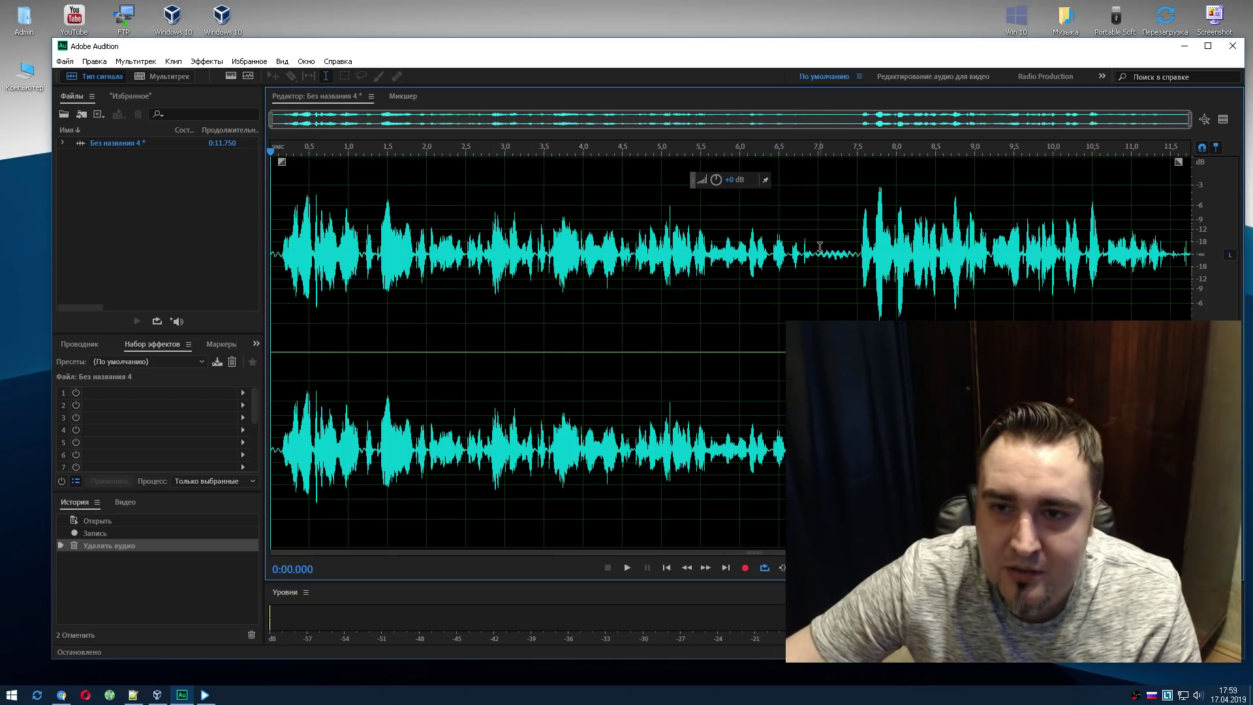
Delete the tail of the recording from 7.0 seconds to the end
click(792, 255)
key(space)
key(space)
drag(819, 255, 1191, 255)
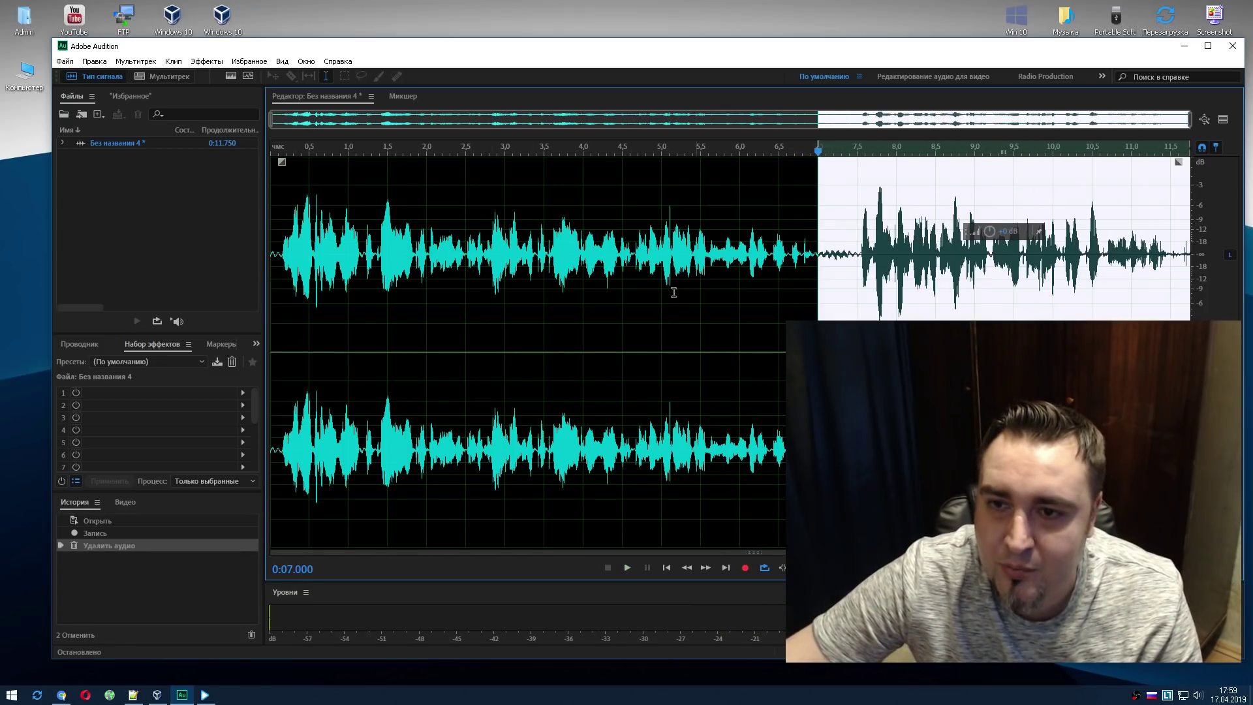
key(Delete)
Save the trimmed recording to the Desktop as a Wave PCM file under the name "Без названия 4"
click(289, 218)
key(ctrl+shift+s)
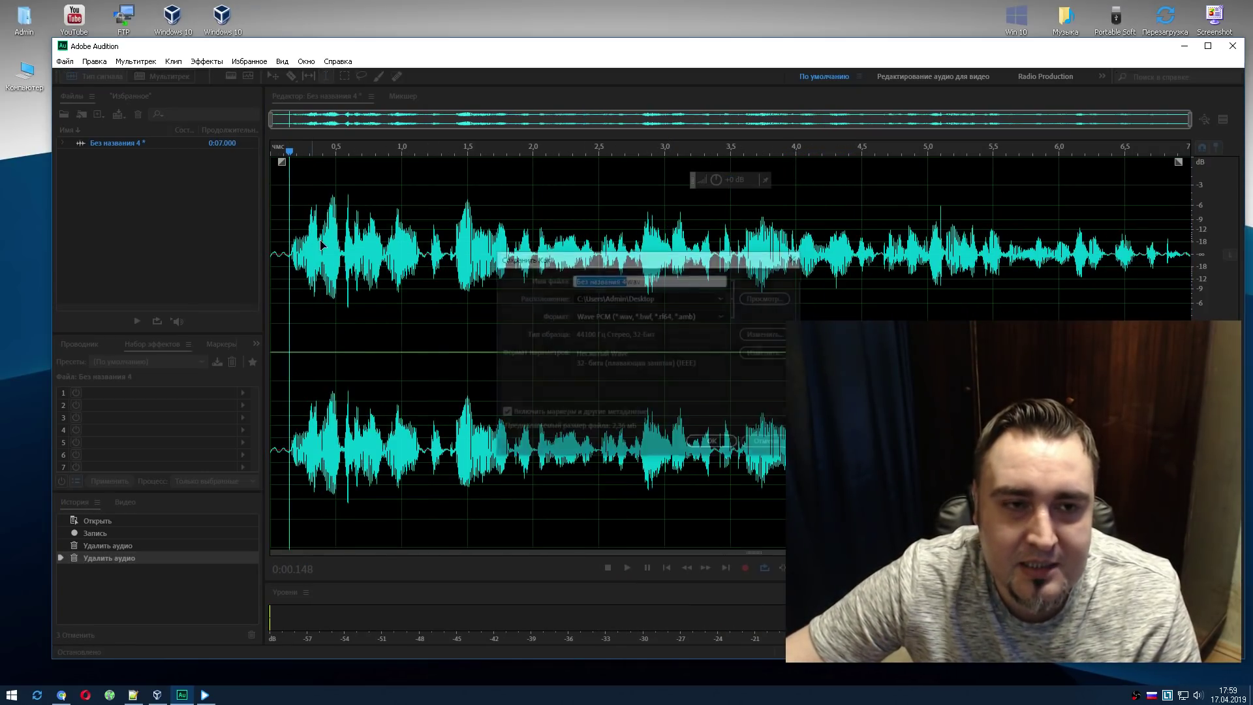
click(714, 444)
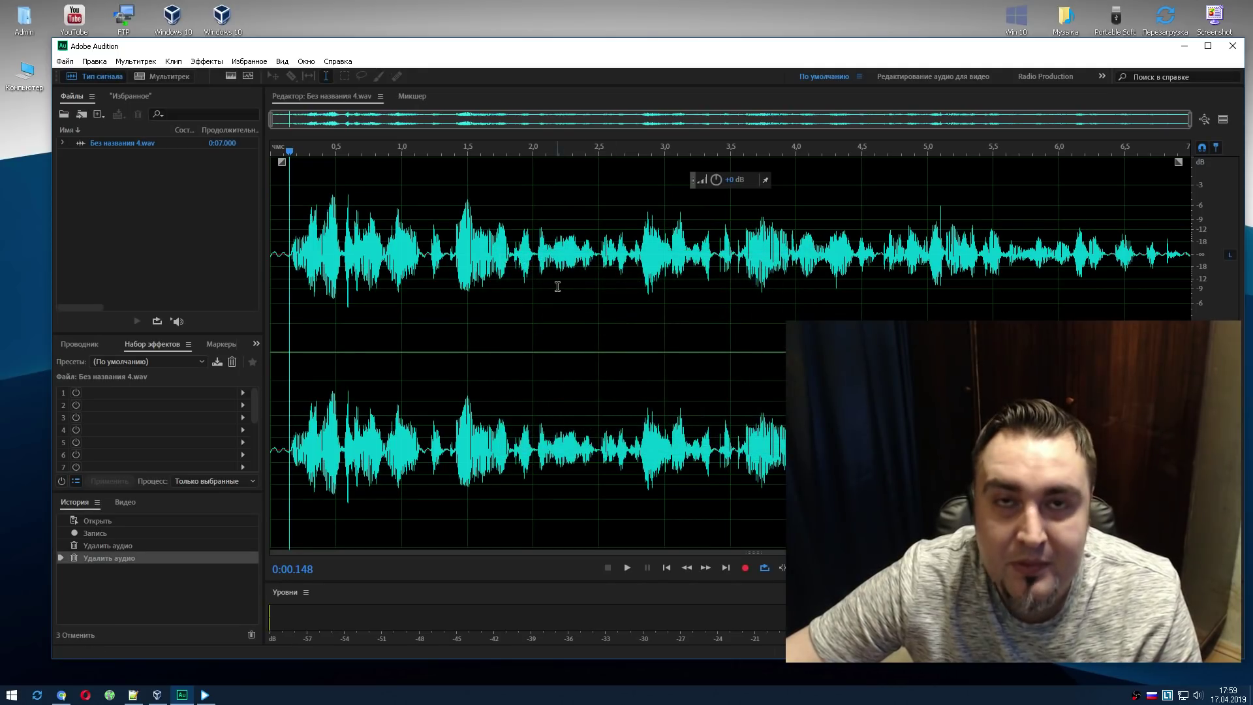
click(1035, 421)
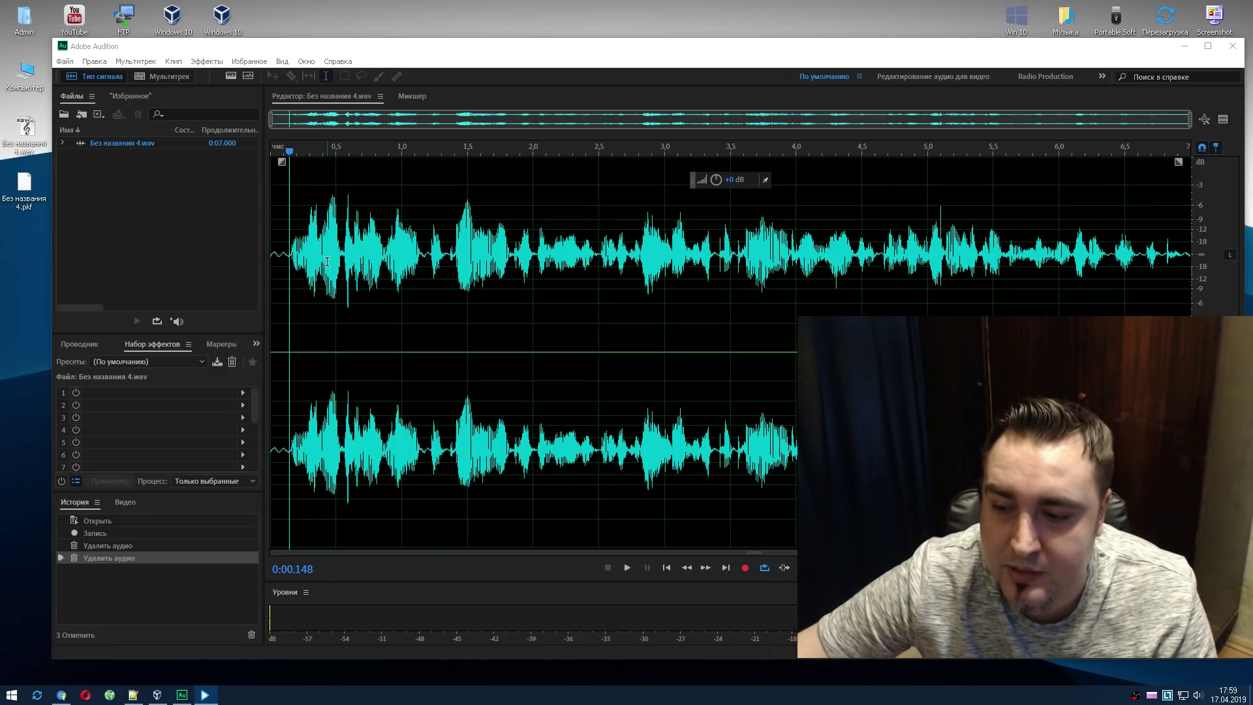
Play back the trimmed recording to hear the unprocessed voice, stop it and return the playhead to the start
click(282, 226)
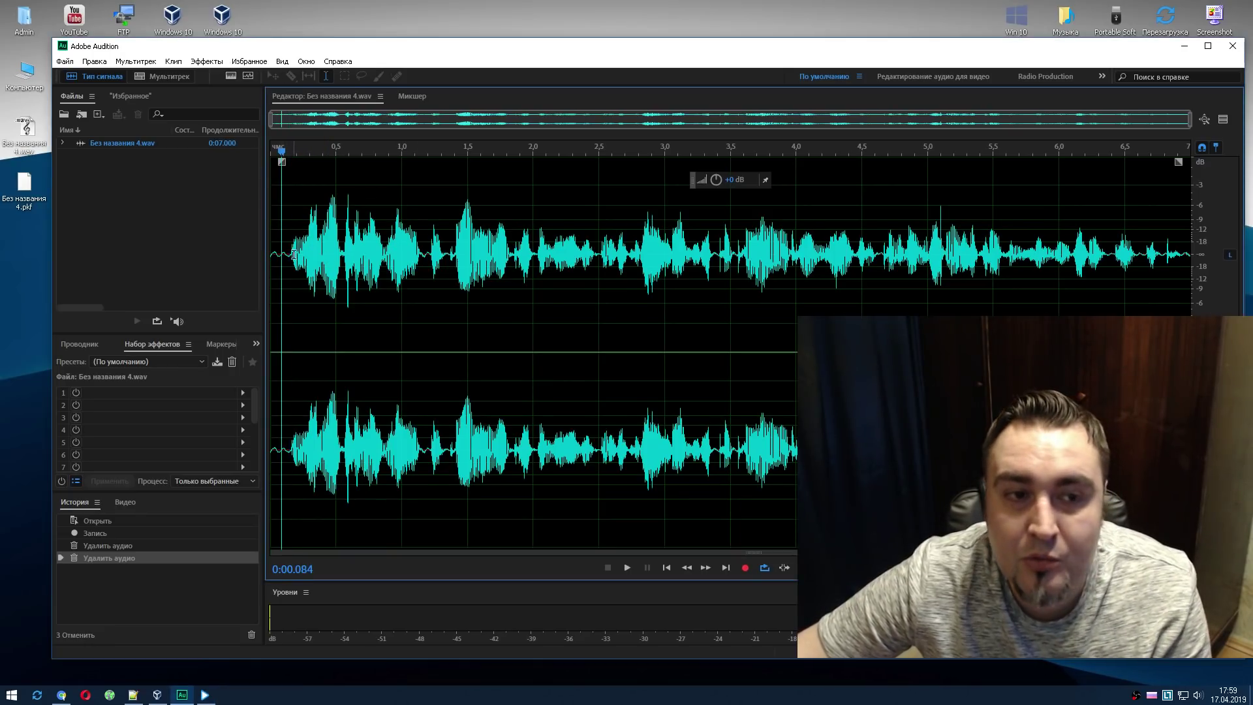
key(space)
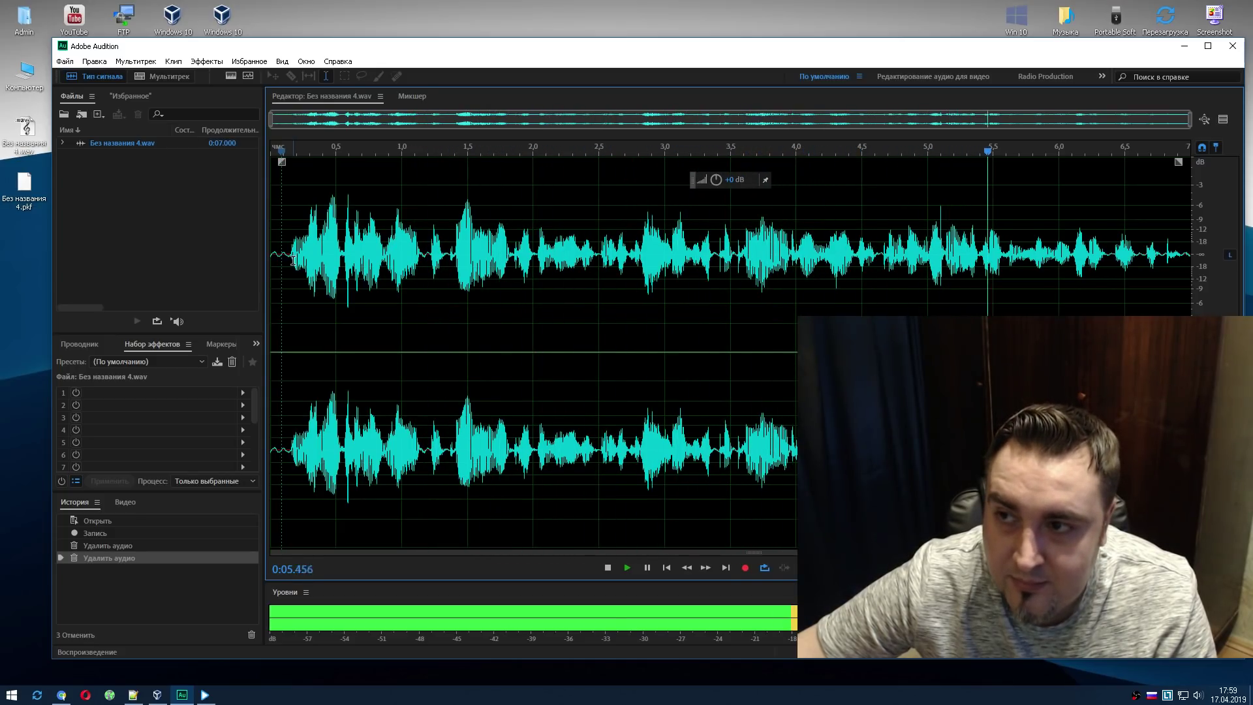
click(334, 287)
key(space)
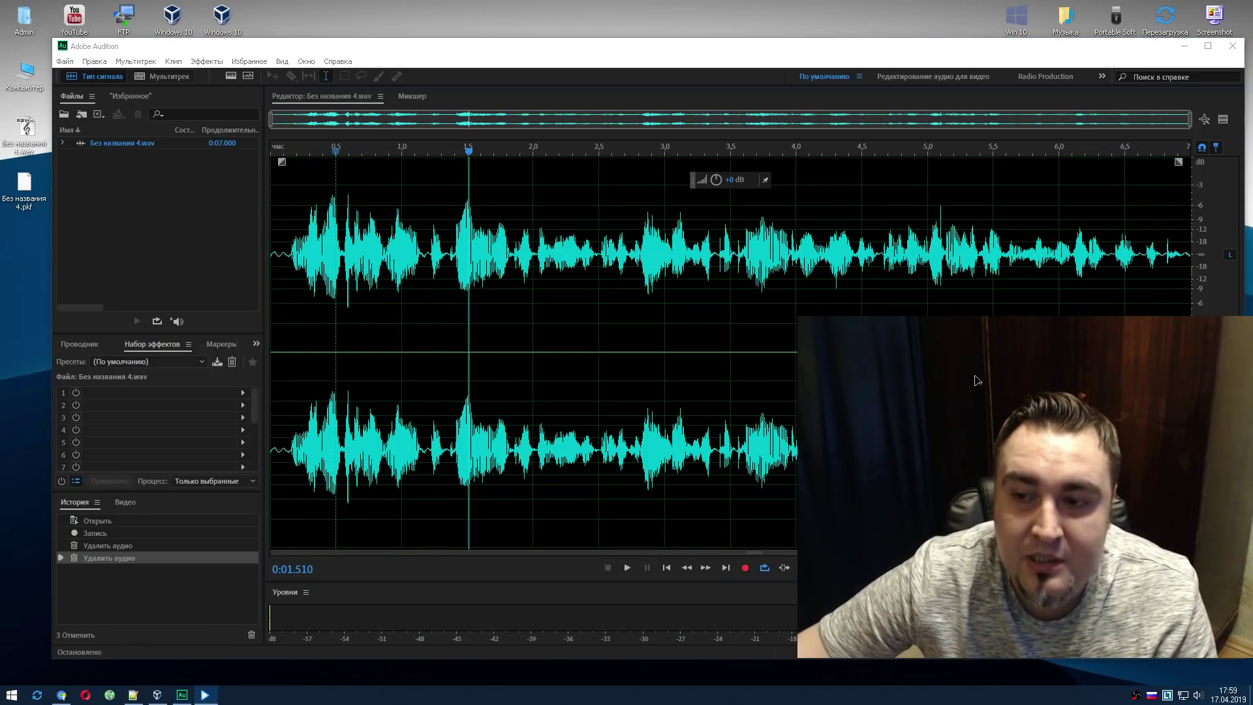
click(715, 339)
click(271, 268)
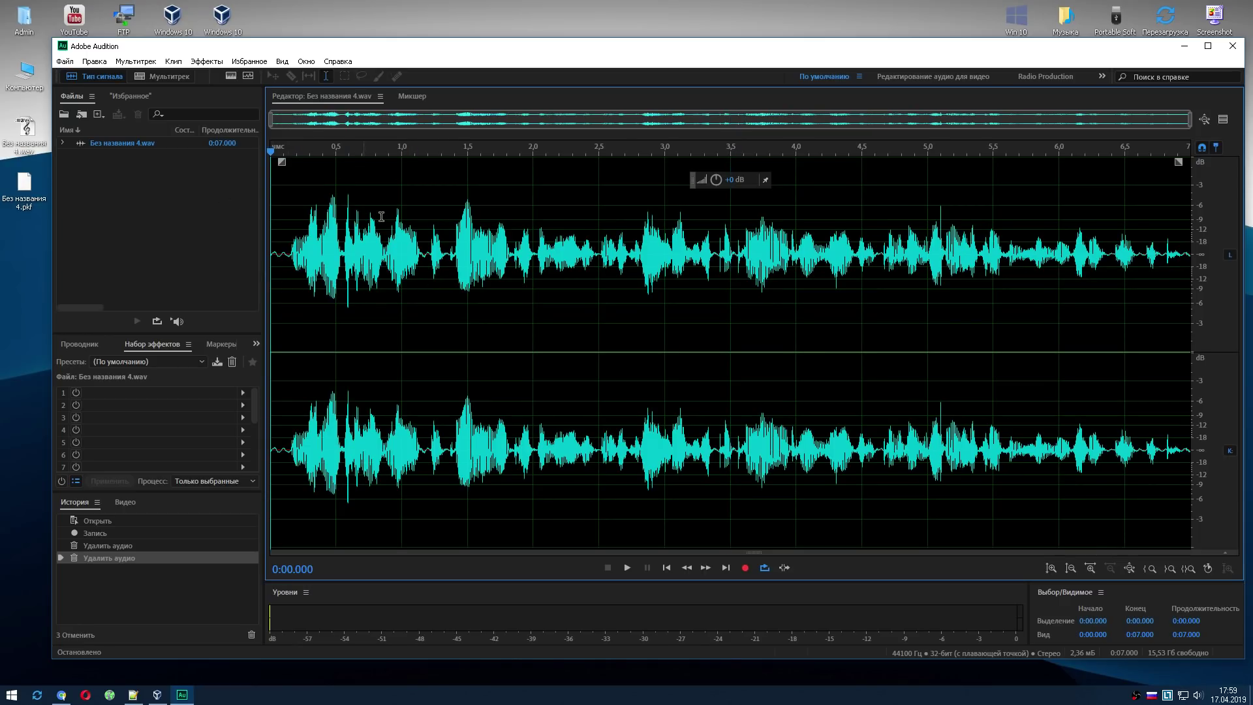
Normalize the whole recording to -3 dB, with all channels normalized equally
click(250, 61)
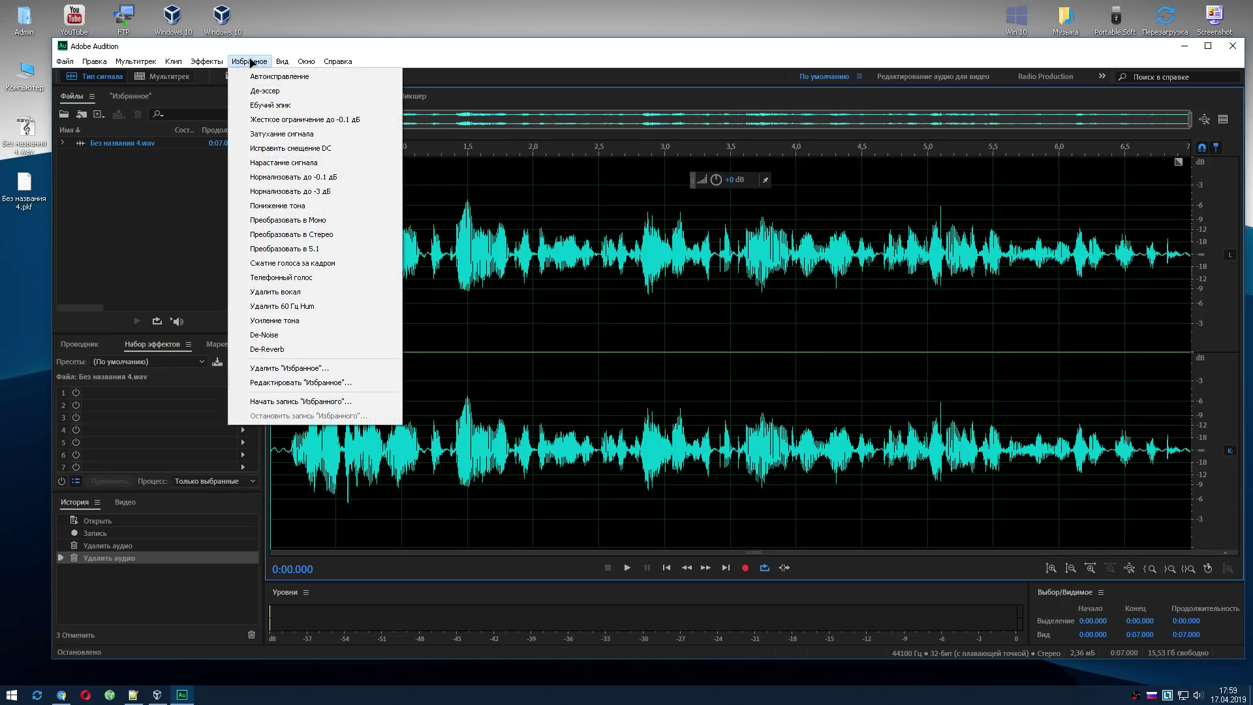
mouse_move(206, 61)
mouse_move(403, 264)
mouse_move(421, 224)
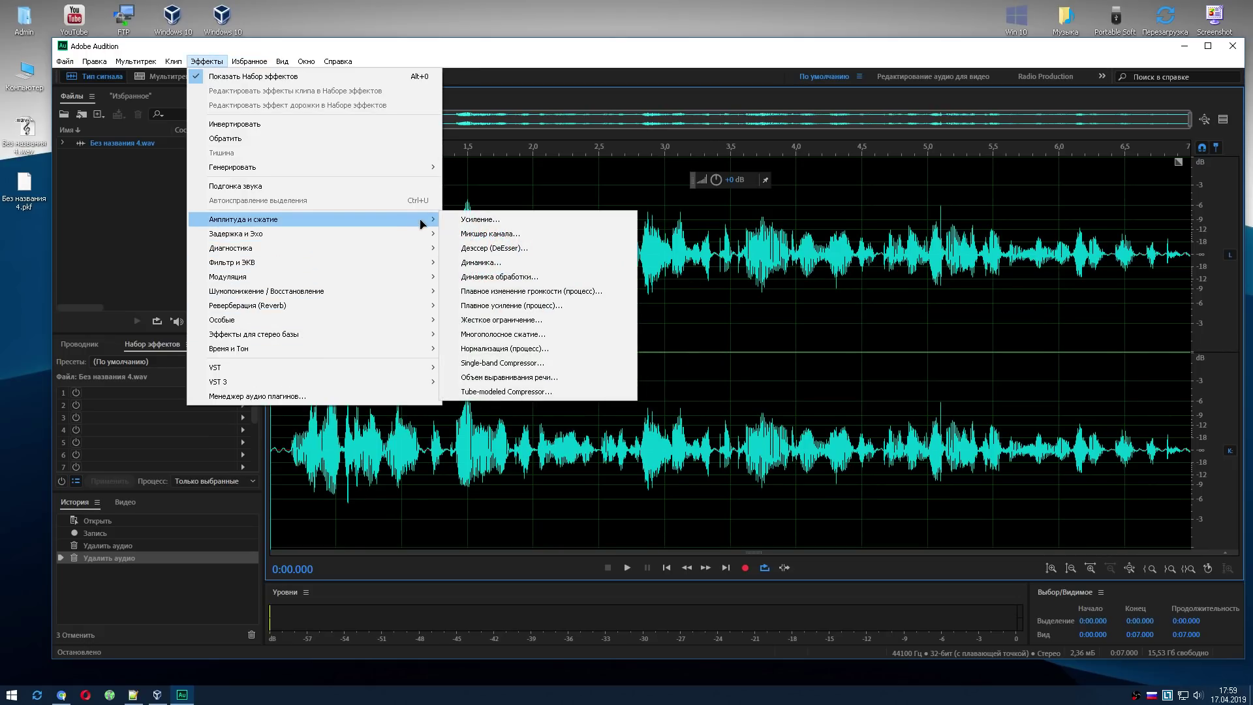
click(529, 351)
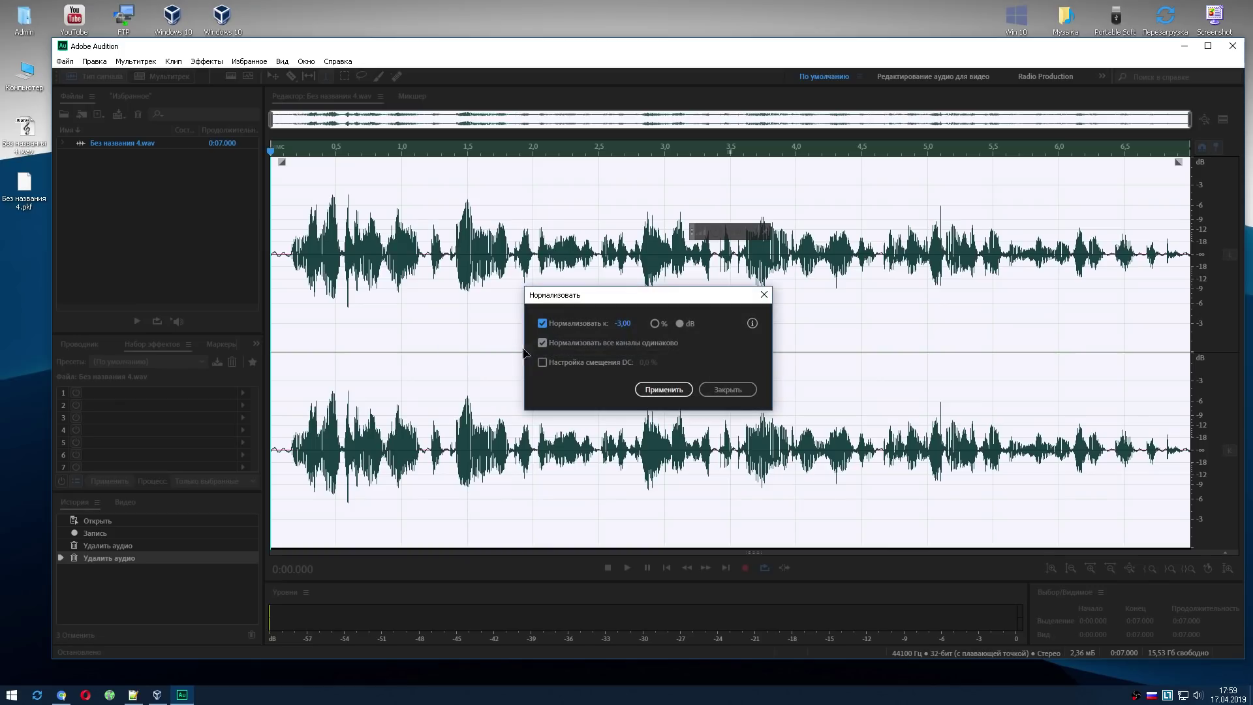
click(661, 394)
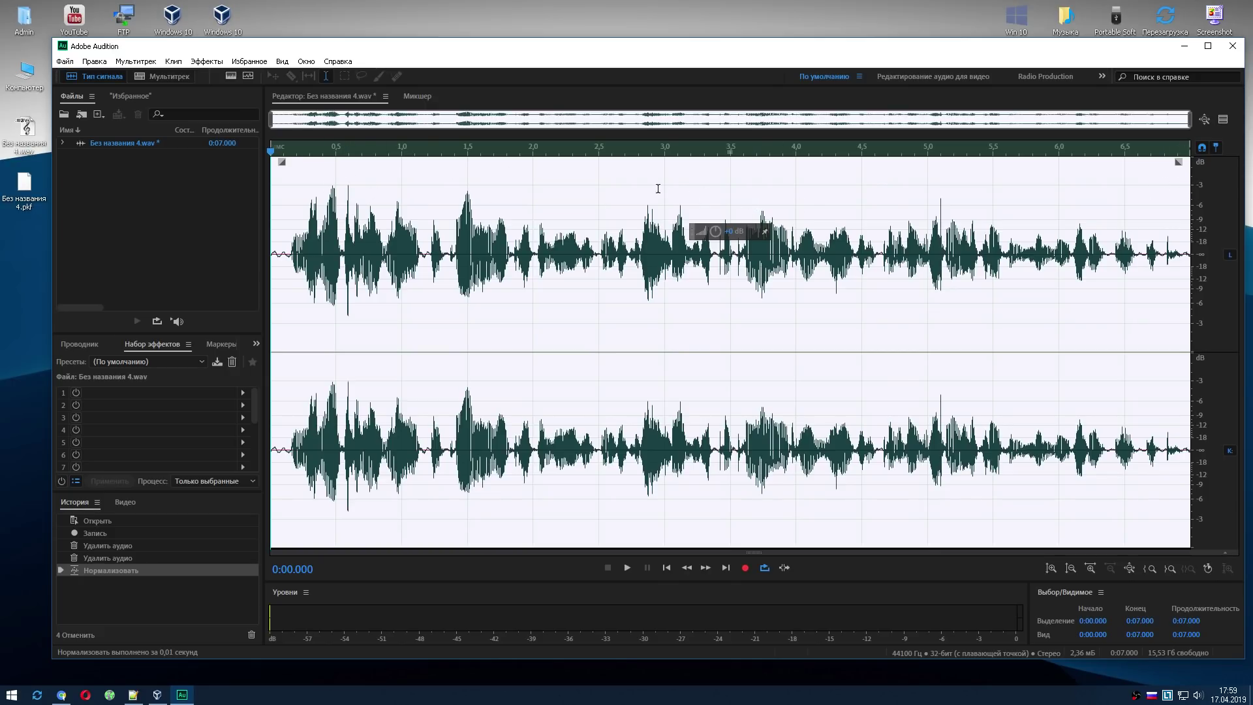
Apply the Single-band Compressor with threshold -18 dB, ratio 3:1, attack 10 ms, release 100 ms and output gain 0 dB
click(206, 61)
mouse_move(363, 223)
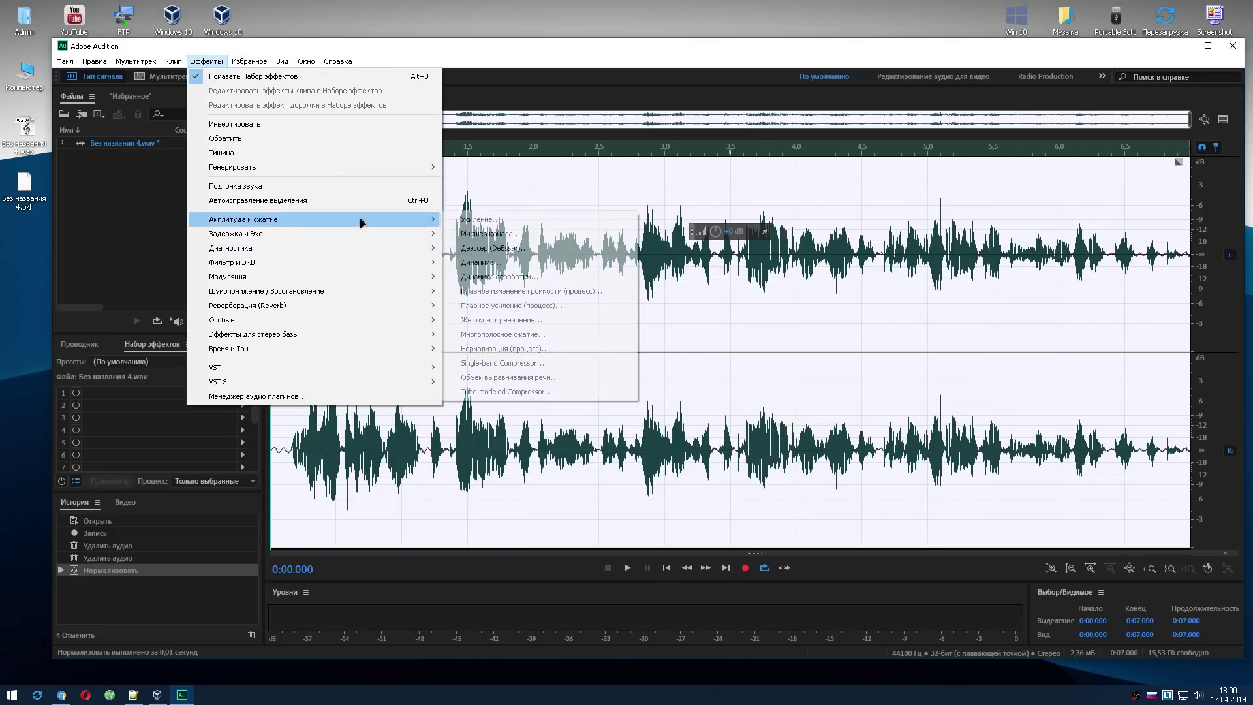
click(537, 370)
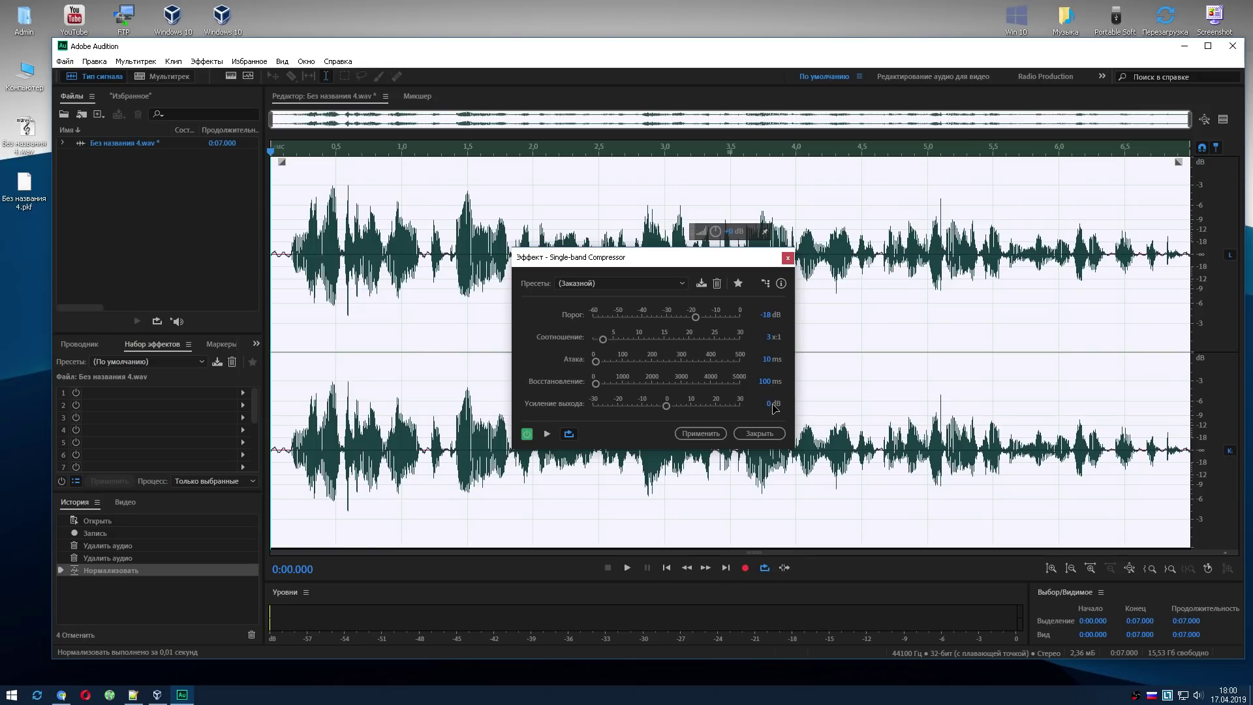
click(701, 433)
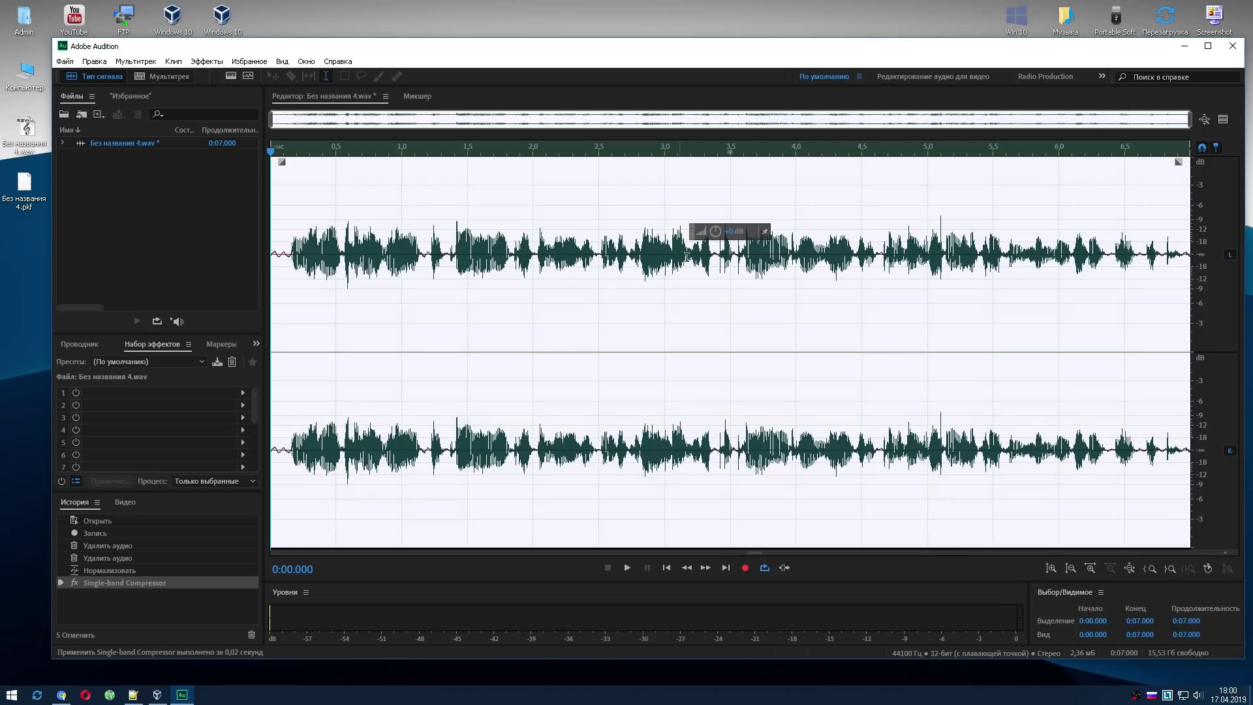
Normalize the compressed recording to -3 dB again and clear the selection
click(207, 61)
mouse_move(397, 224)
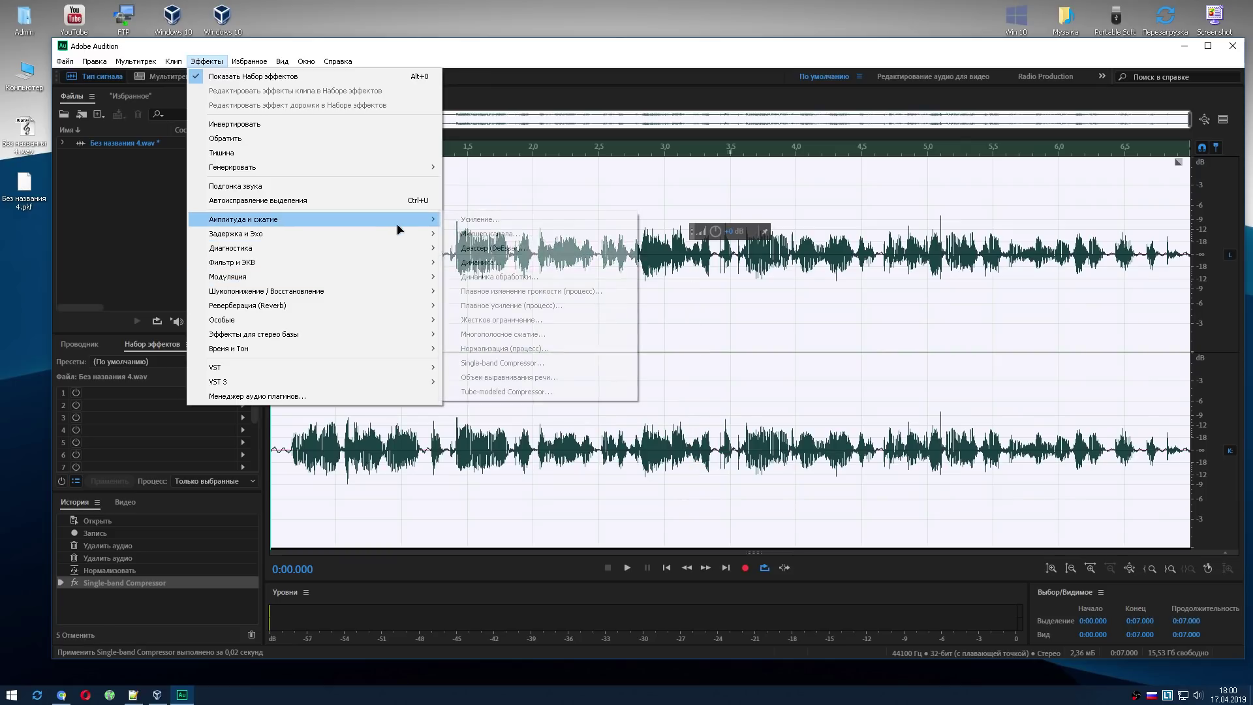
click(540, 349)
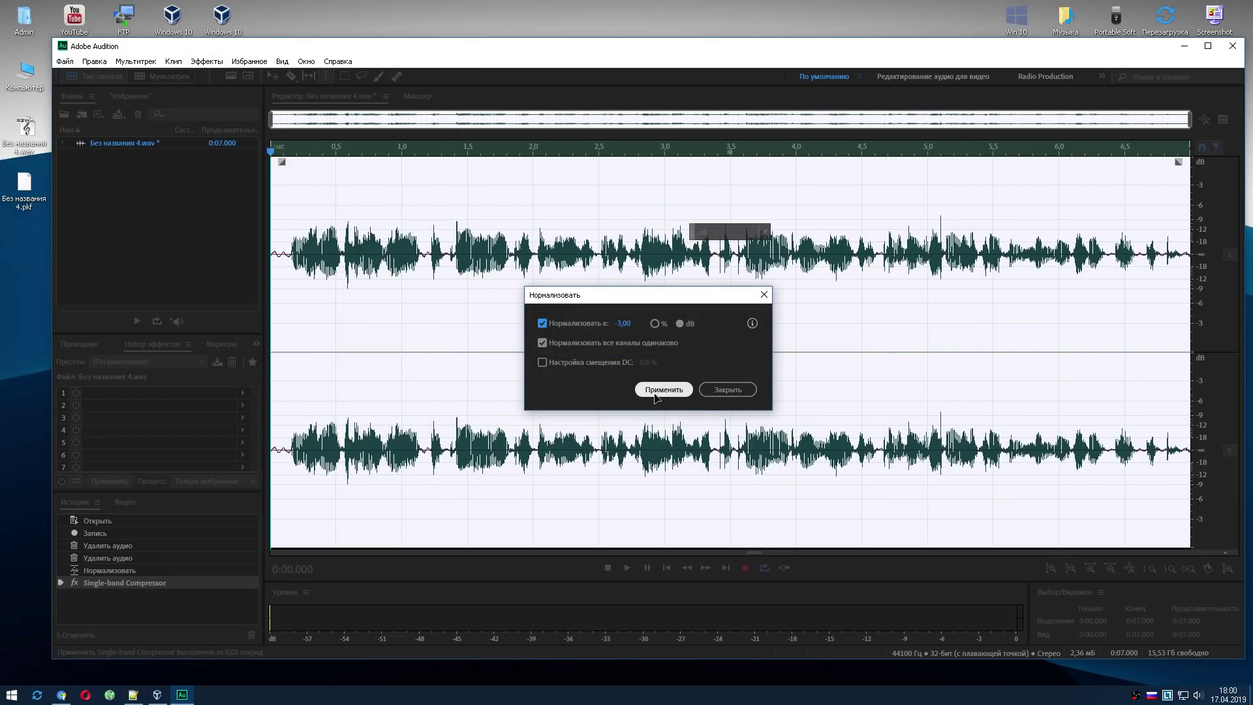
click(650, 385)
click(278, 246)
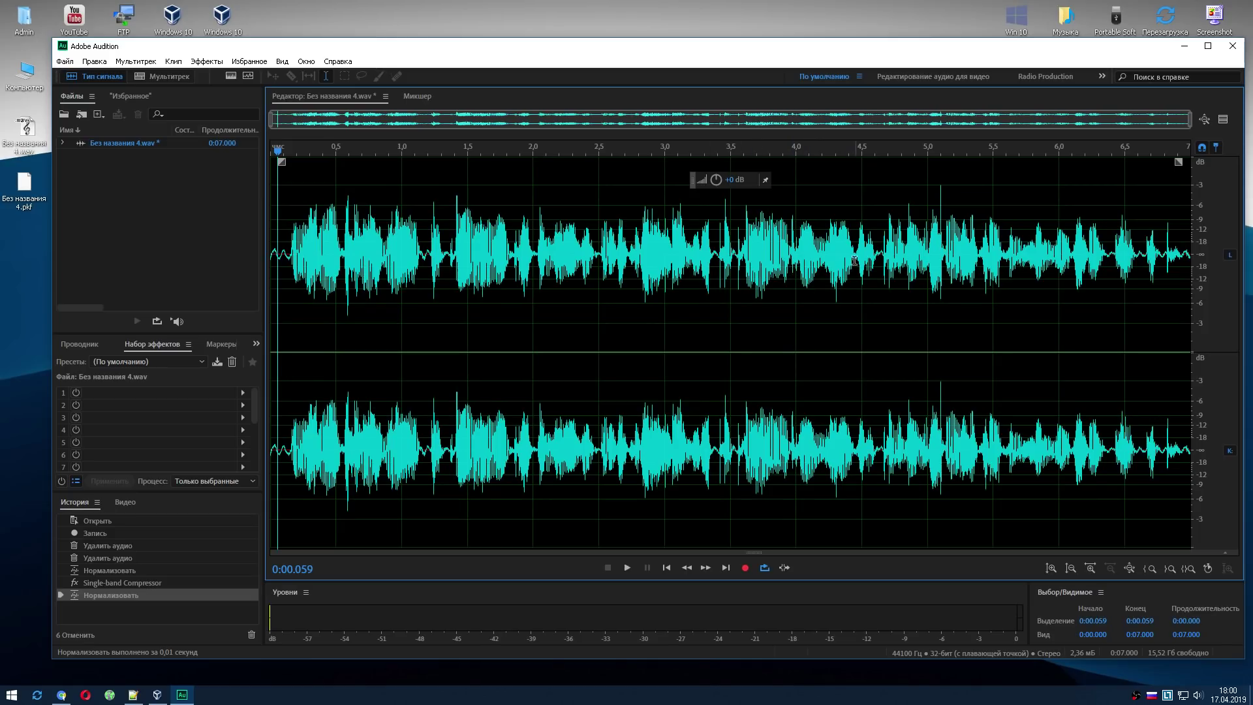
Lower the recording's pitch by -2 semitones and -50 cents with the pitch shift effect at high precision
click(206, 61)
mouse_move(396, 231)
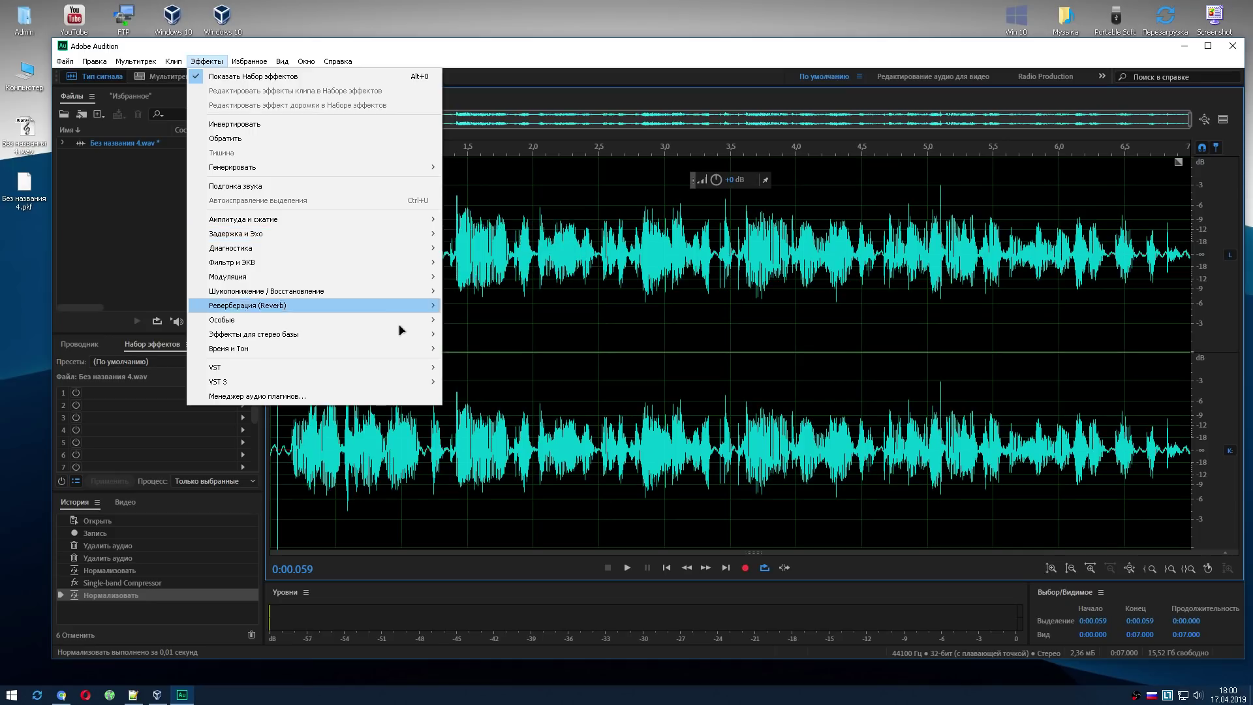
mouse_move(412, 351)
click(530, 392)
drag(634, 291, 614, 314)
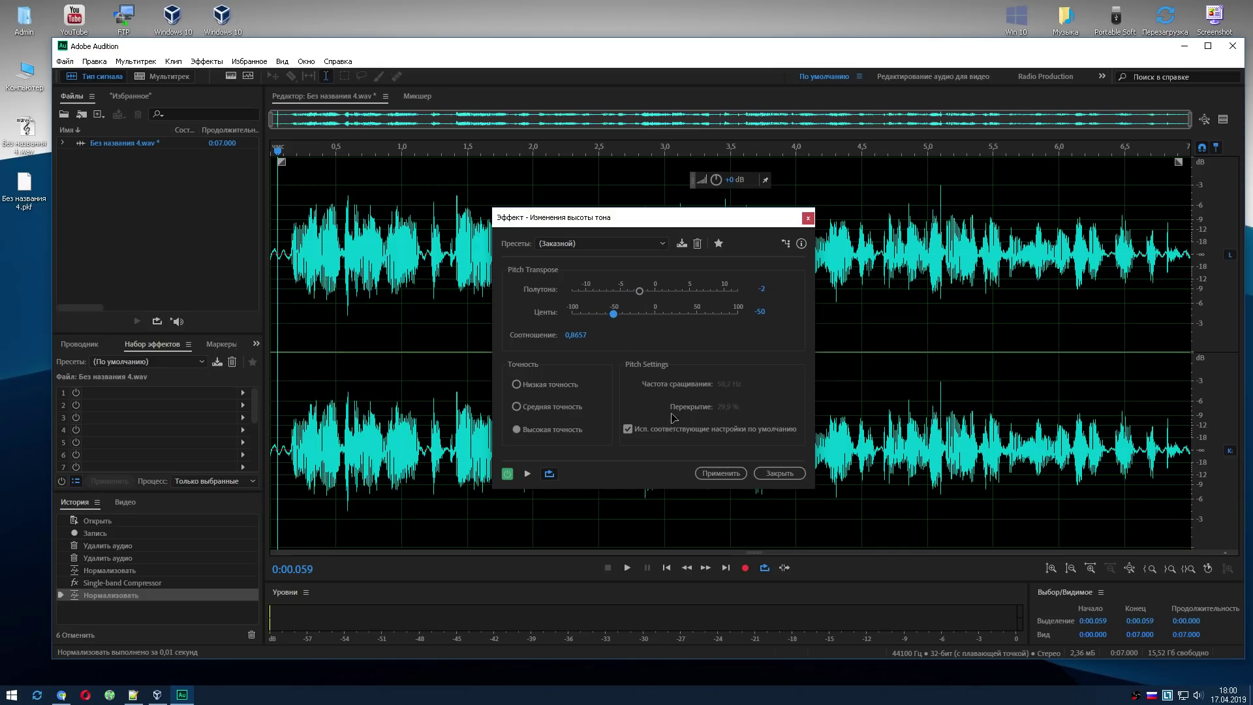
click(720, 473)
Play the pitch-shifted voice from near its start, stop it and move the playhead back to the beginning
click(292, 243)
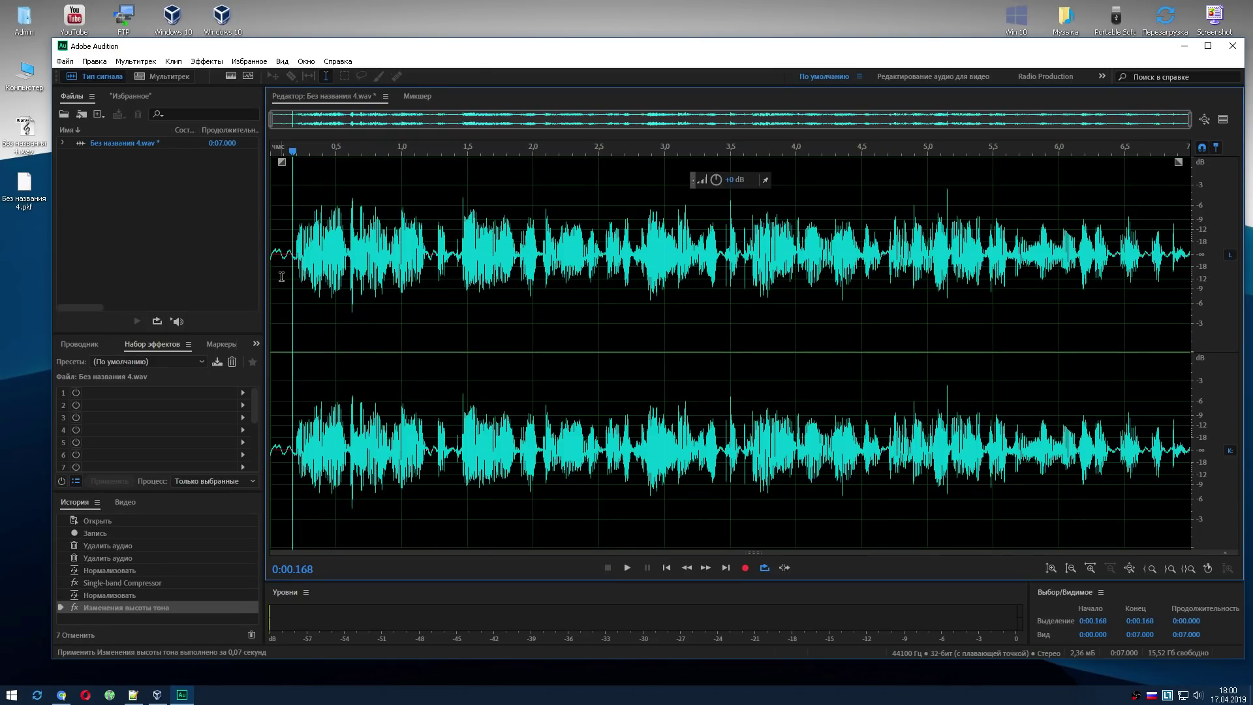
key(space)
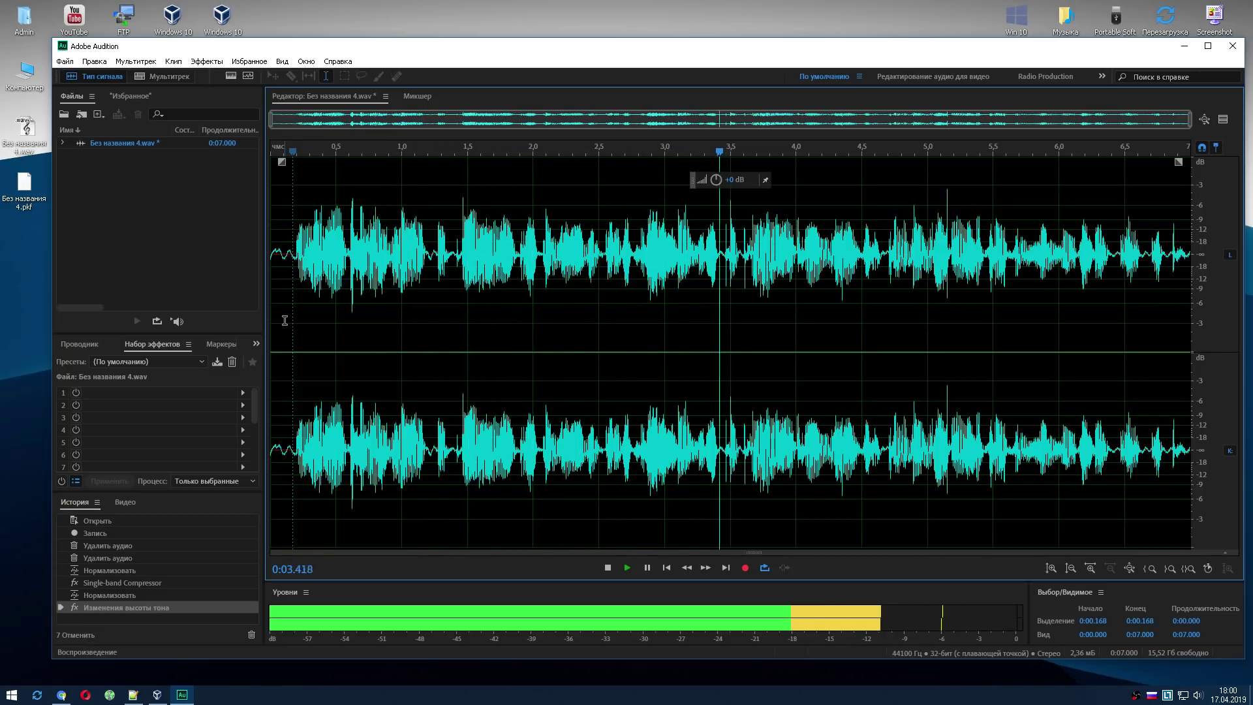
key(space)
click(279, 240)
Preview and apply multiband compression with crossovers 120, 2000 and 10000 Hz, thresholds -12, 0, -18, -18 dB and gains 5, -5, 7, 5 dB
click(206, 61)
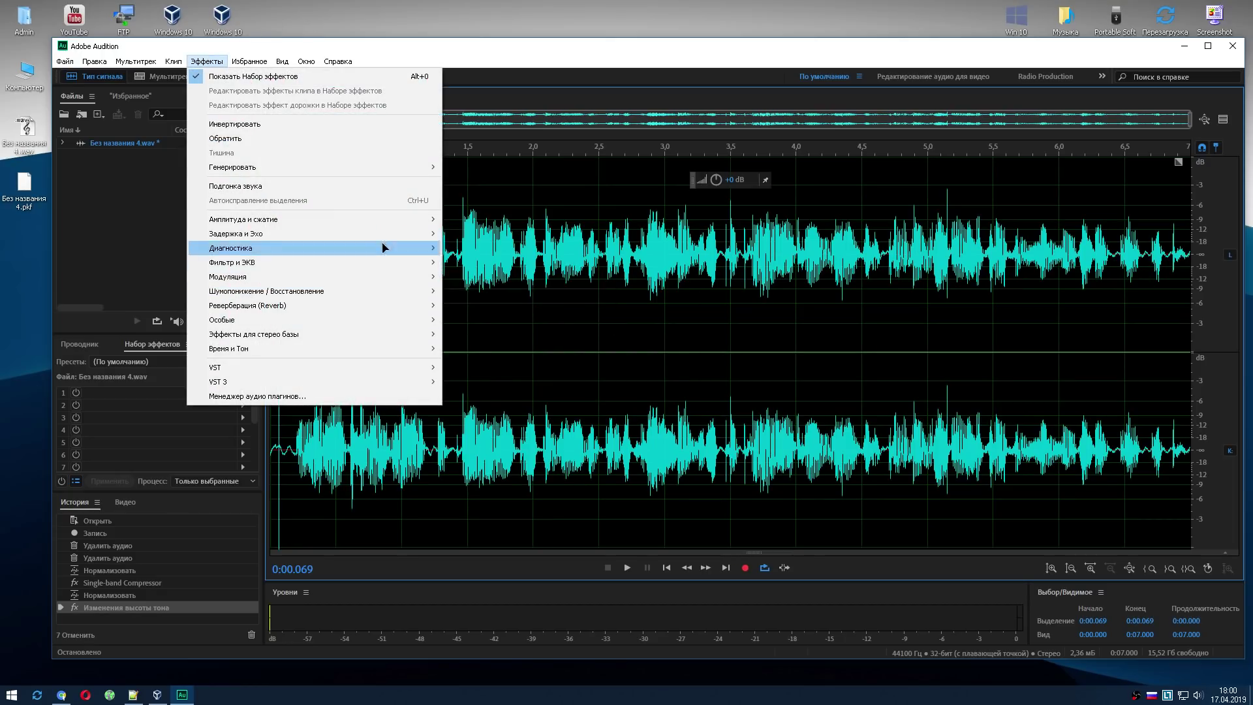
mouse_move(392, 224)
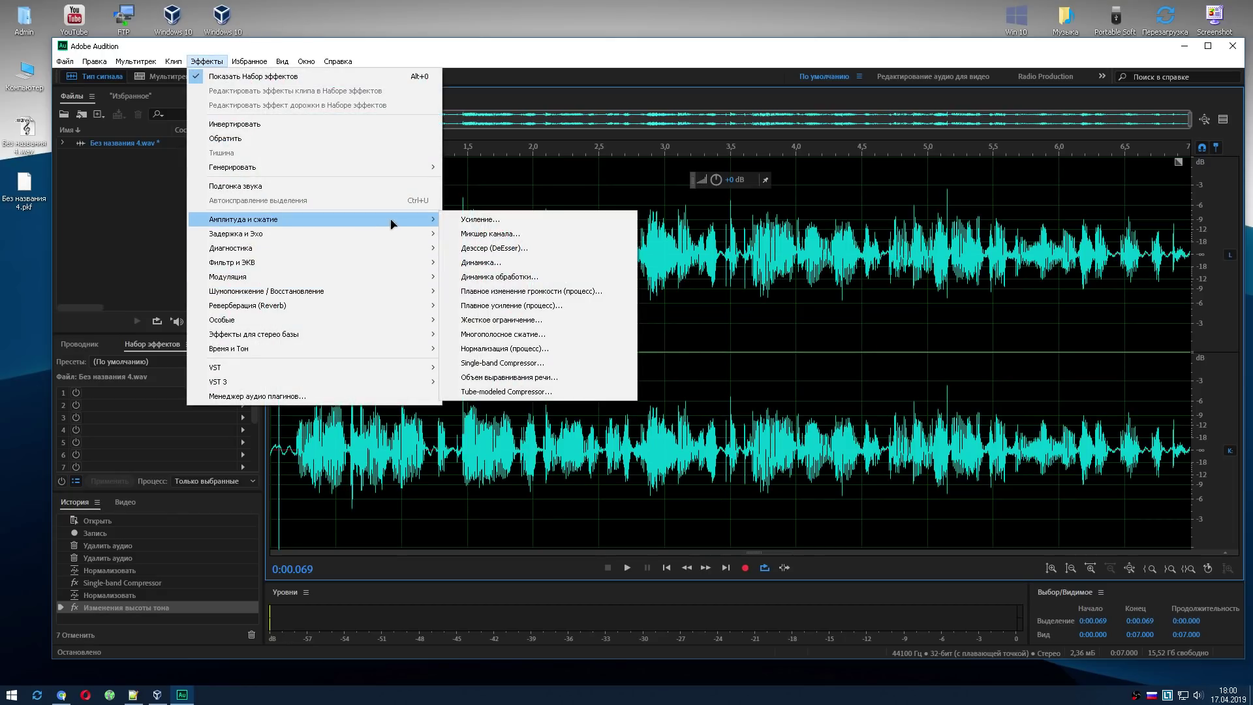
click(551, 335)
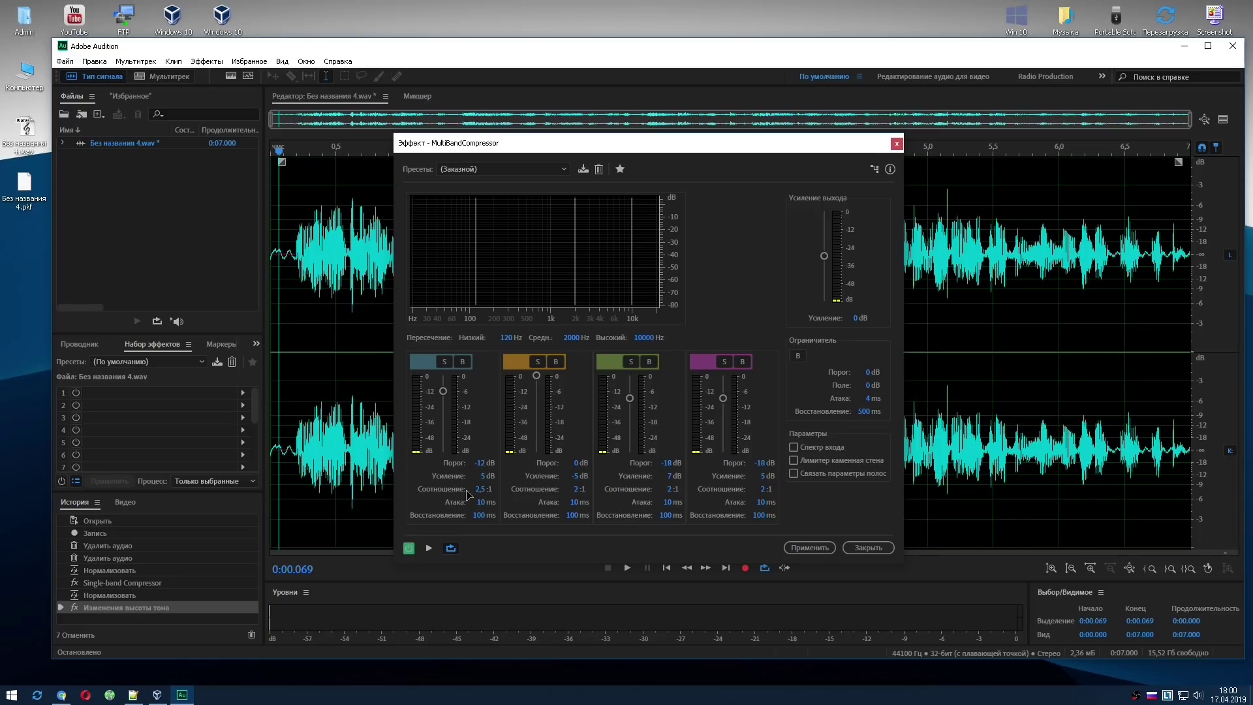
click(428, 548)
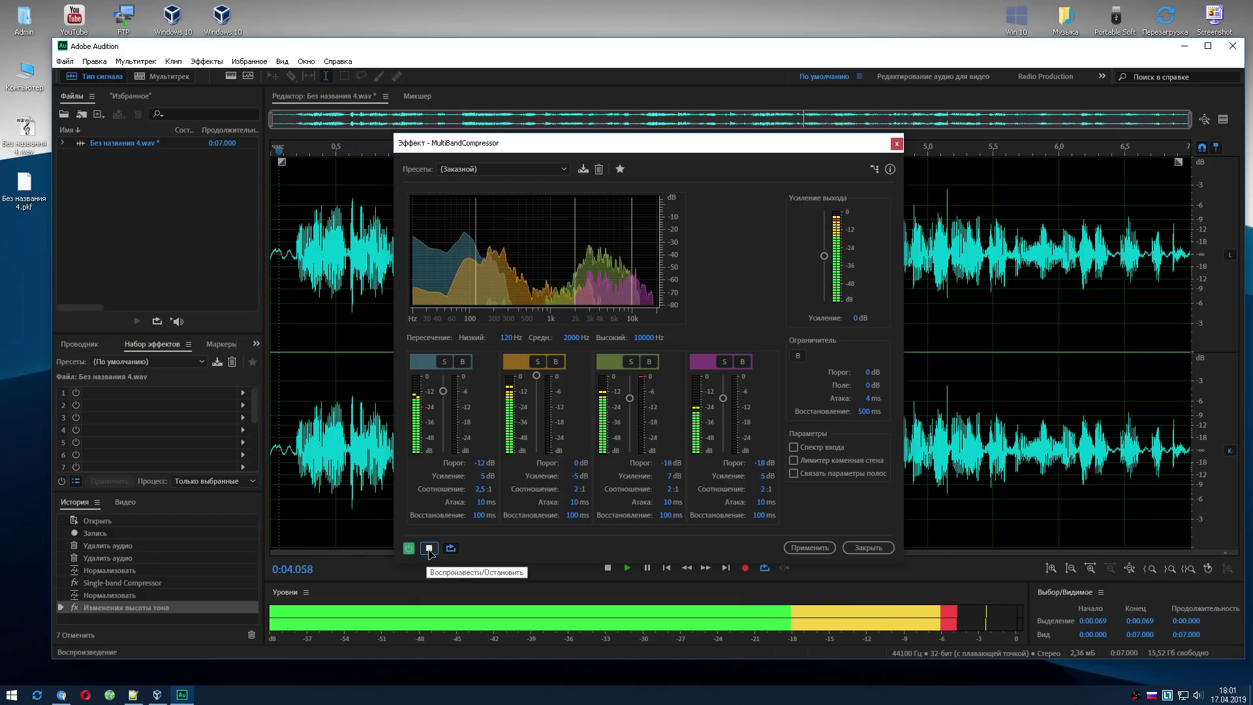
click(428, 549)
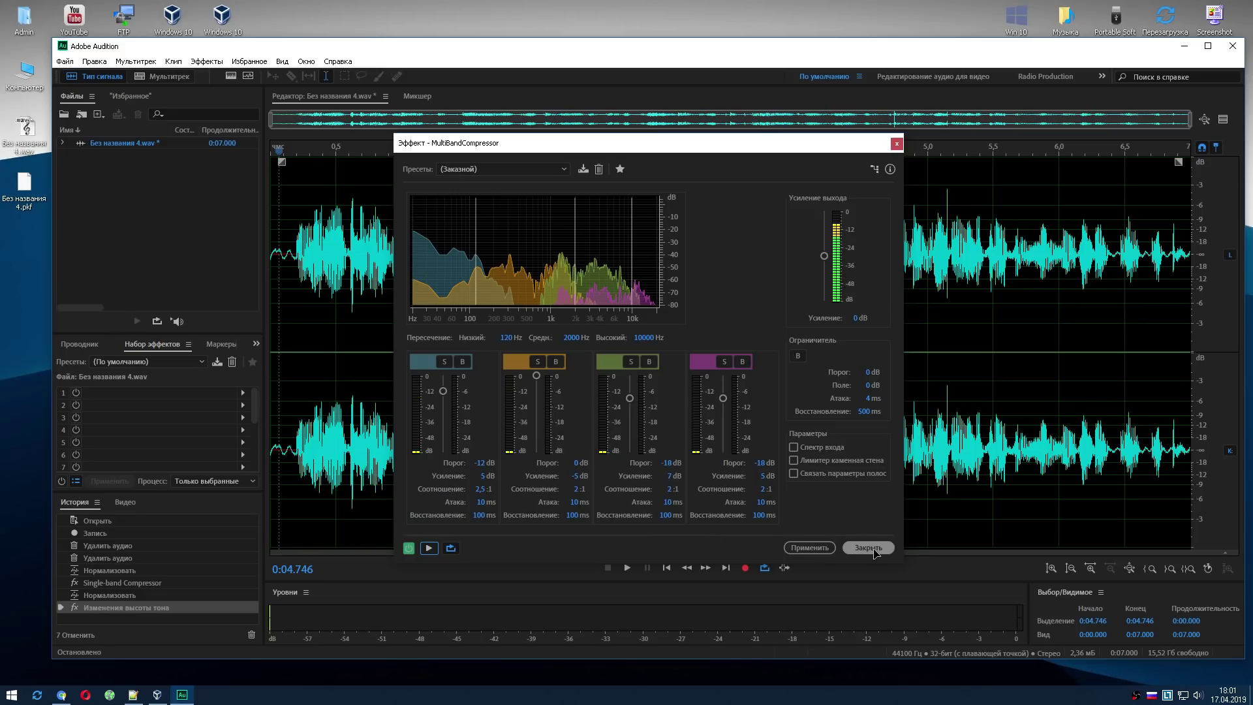
click(810, 548)
Apply hard limiting with a -6 dB maximum amplitude to the whole recording and clear the selection
click(284, 216)
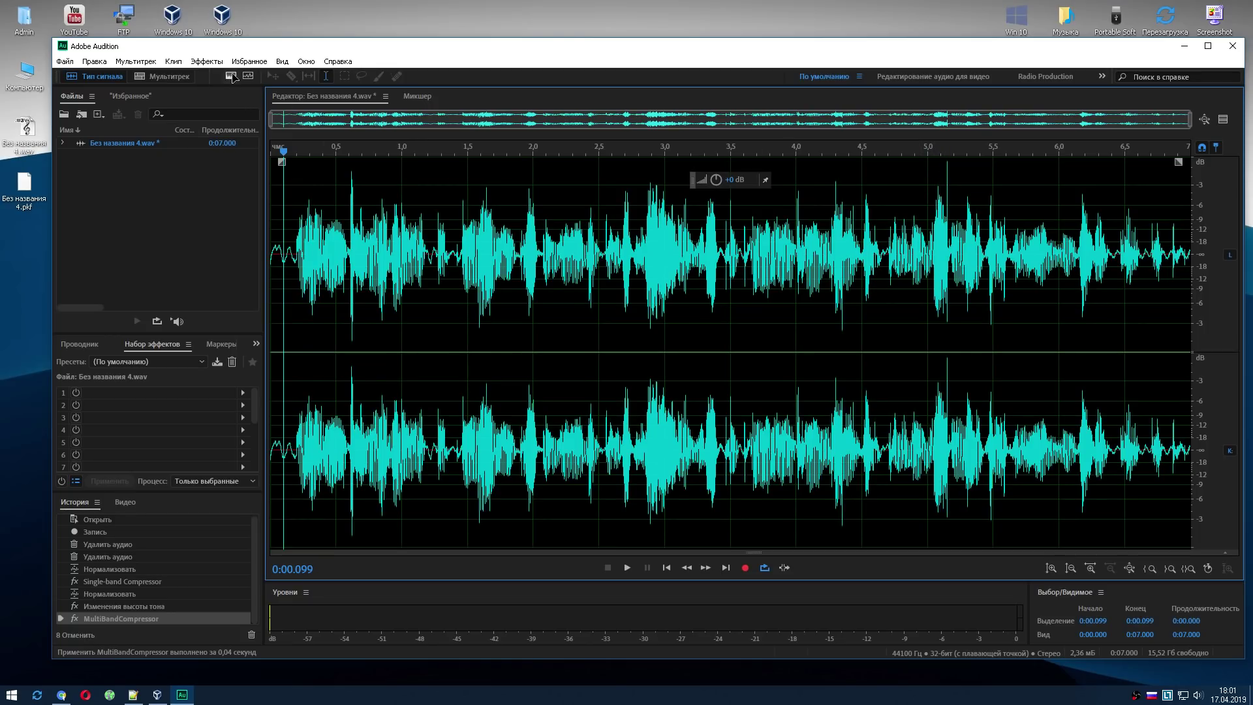
click(206, 61)
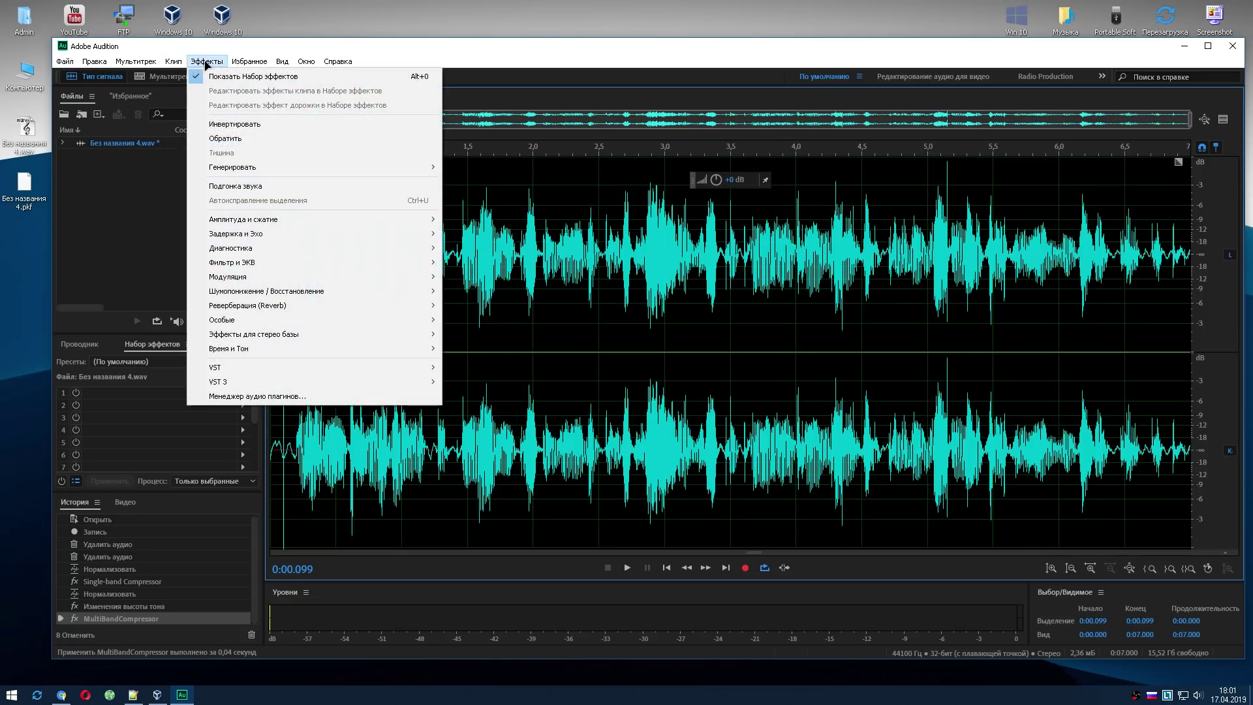
mouse_move(395, 221)
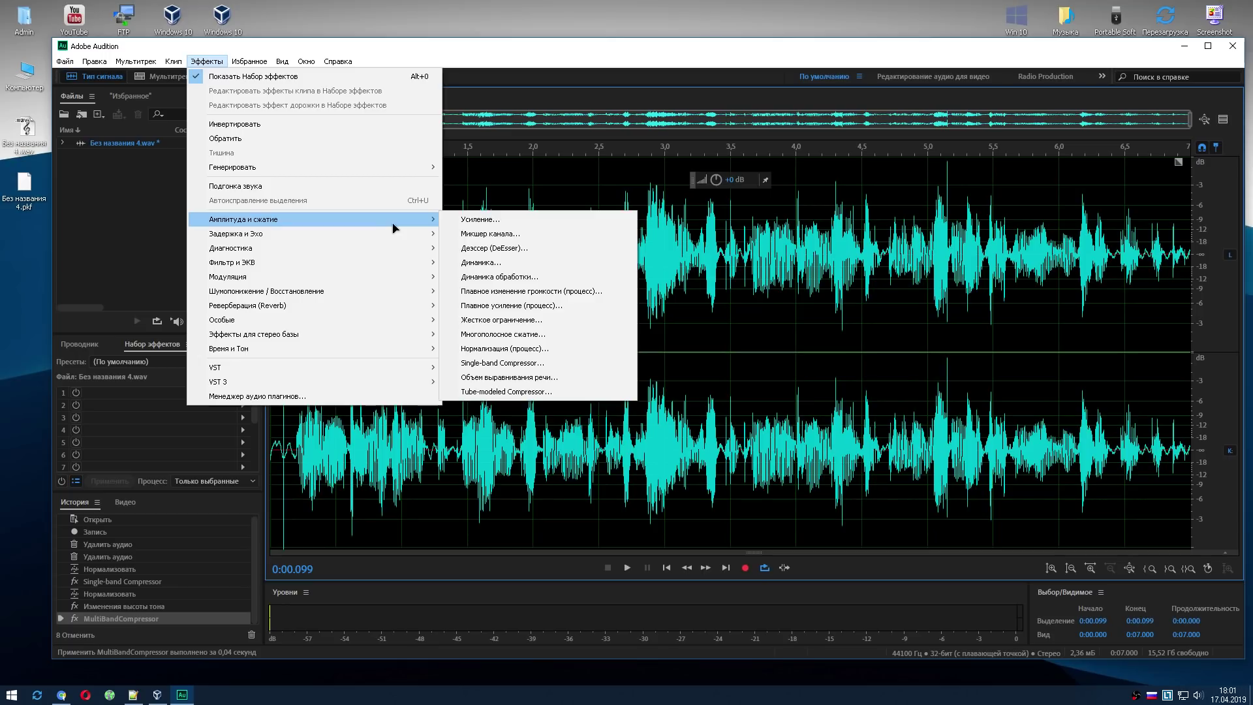
click(552, 320)
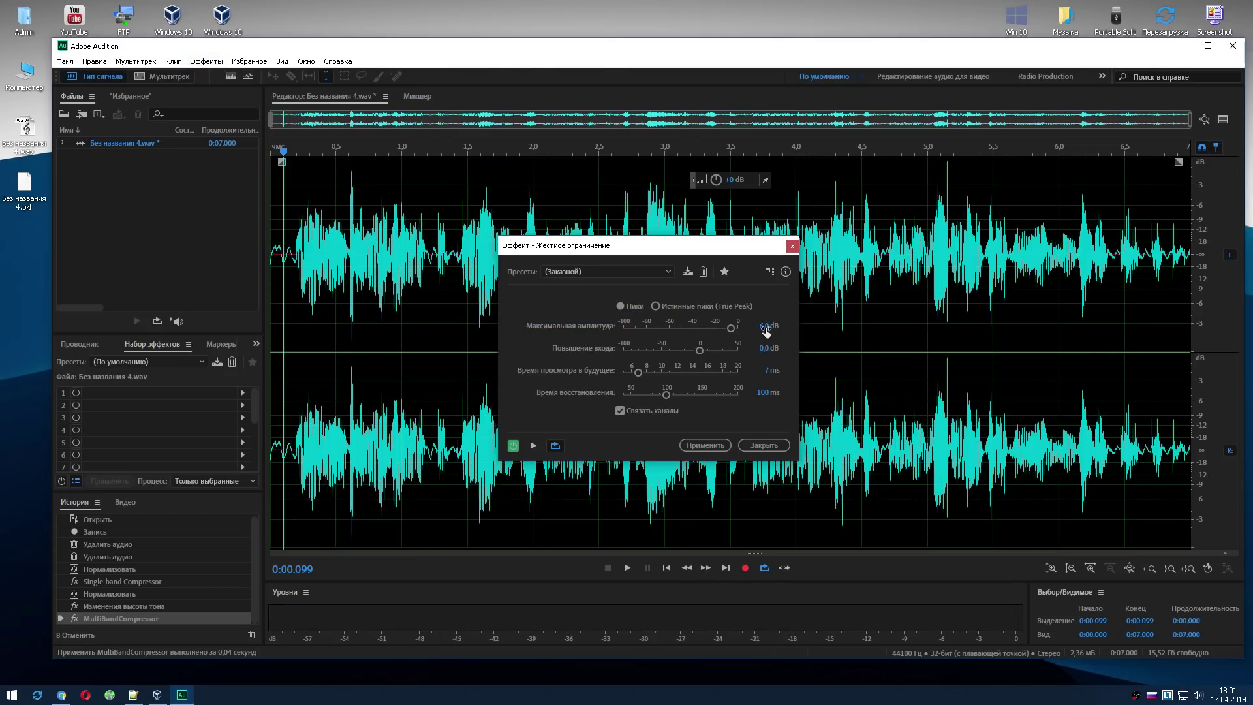
click(705, 445)
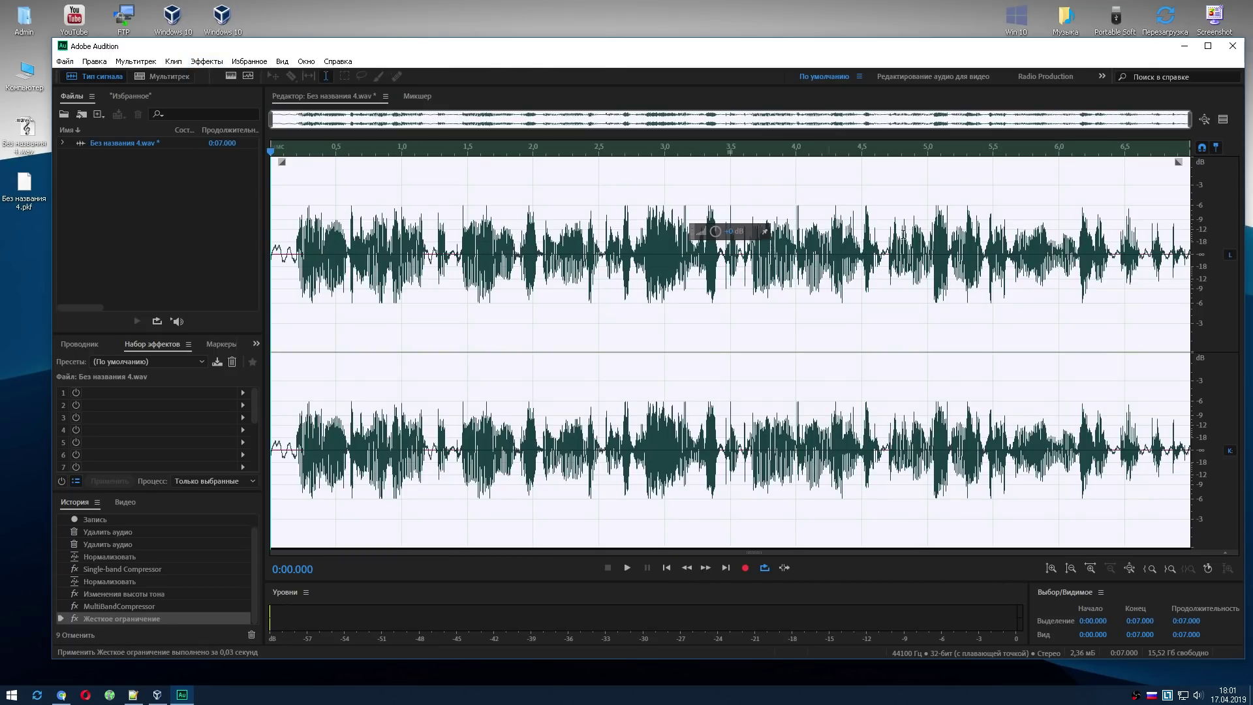
click(774, 315)
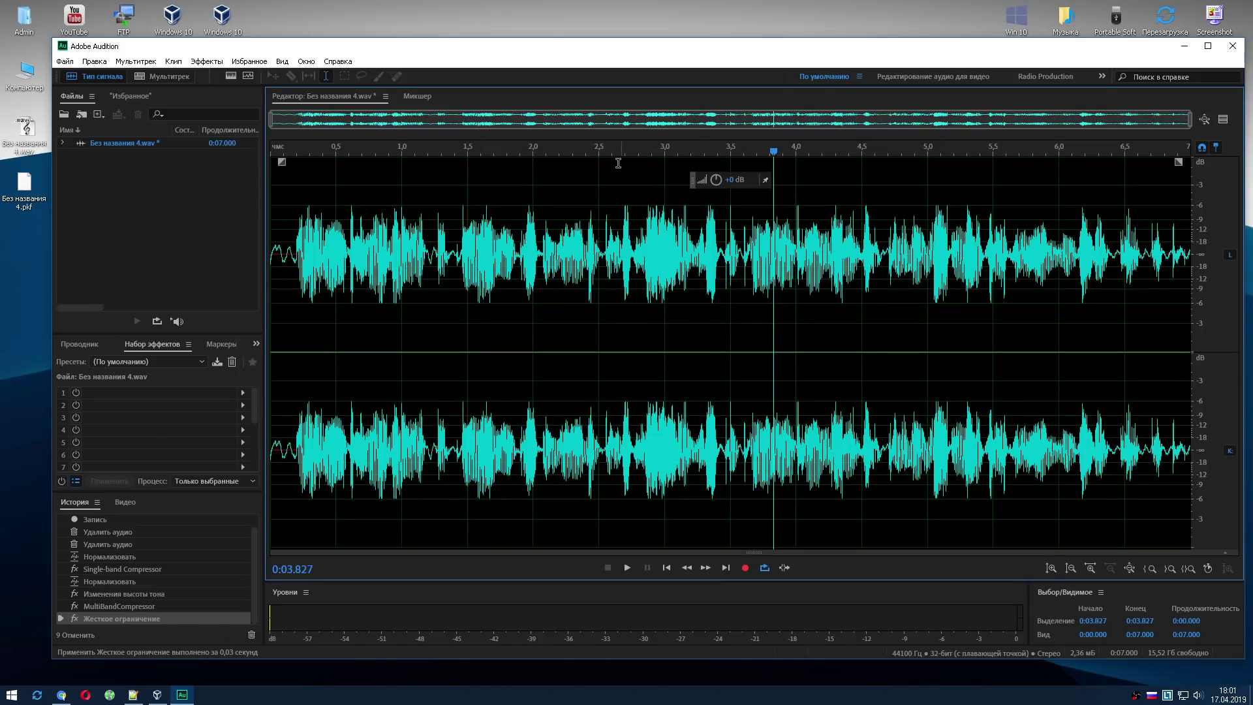
Raise the recording's overall gain slightly, play it from near the start, stop playback and select the whole waveform
drag(716, 180, 711, 235)
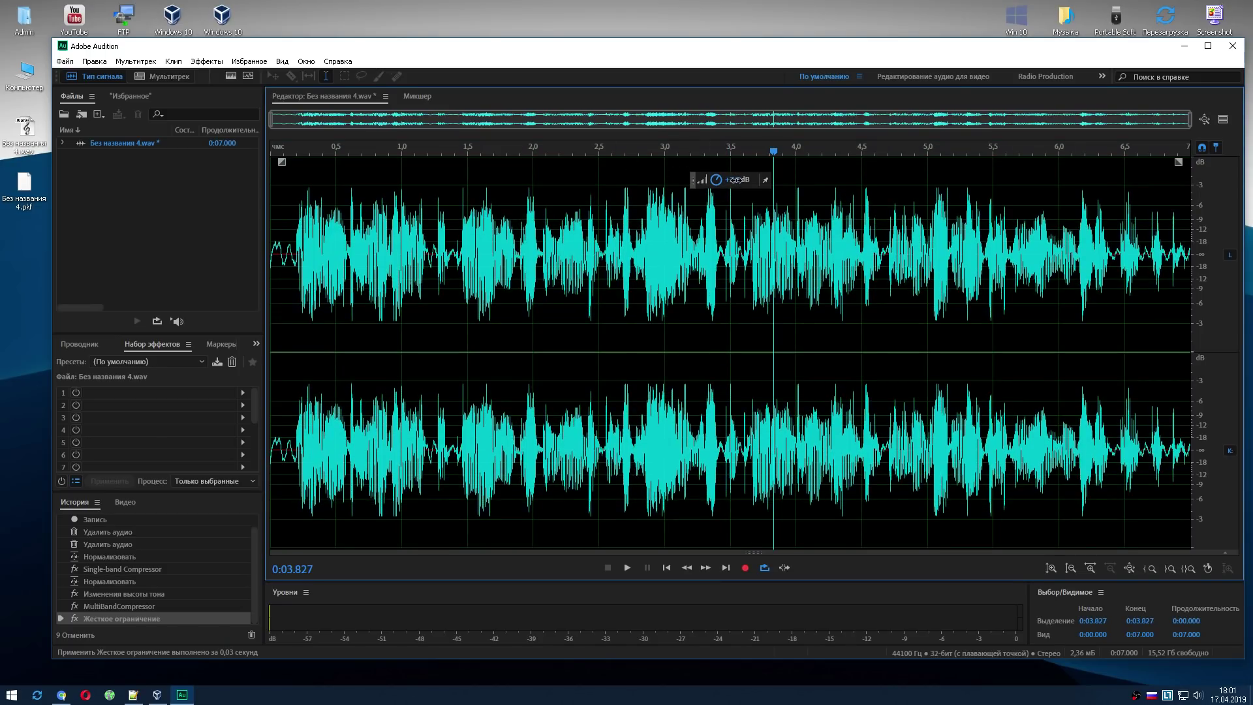
click(279, 235)
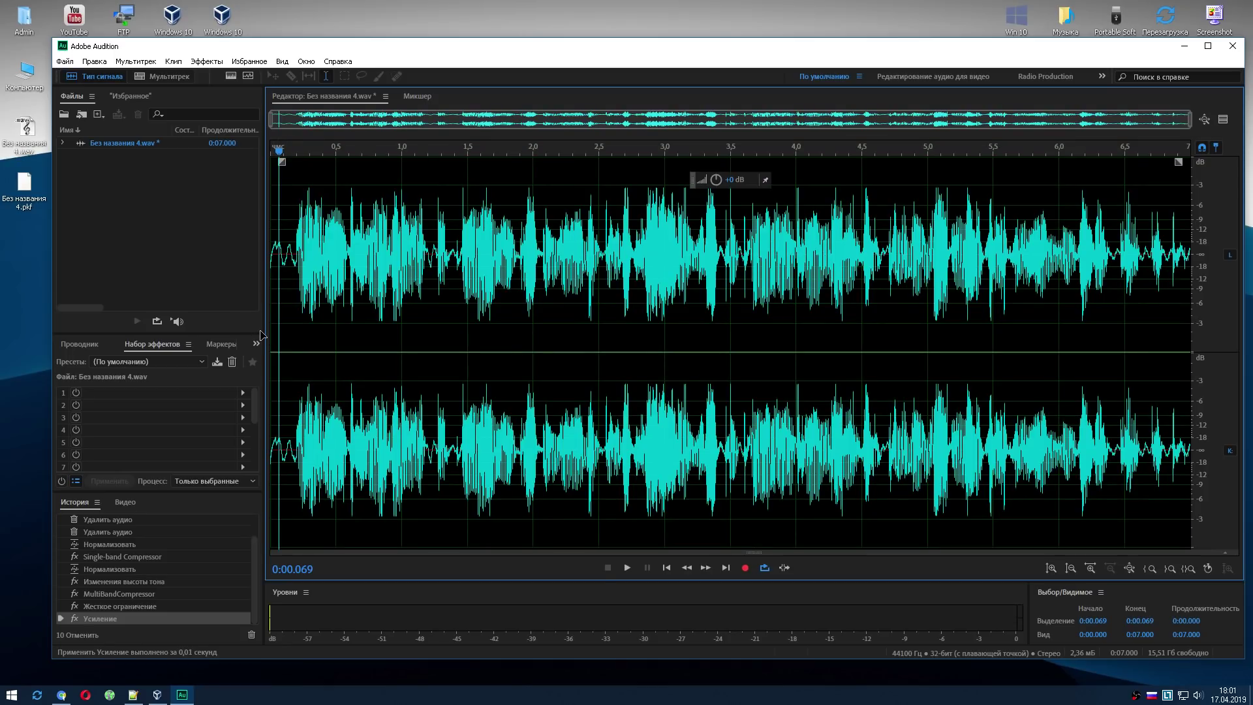
key(space)
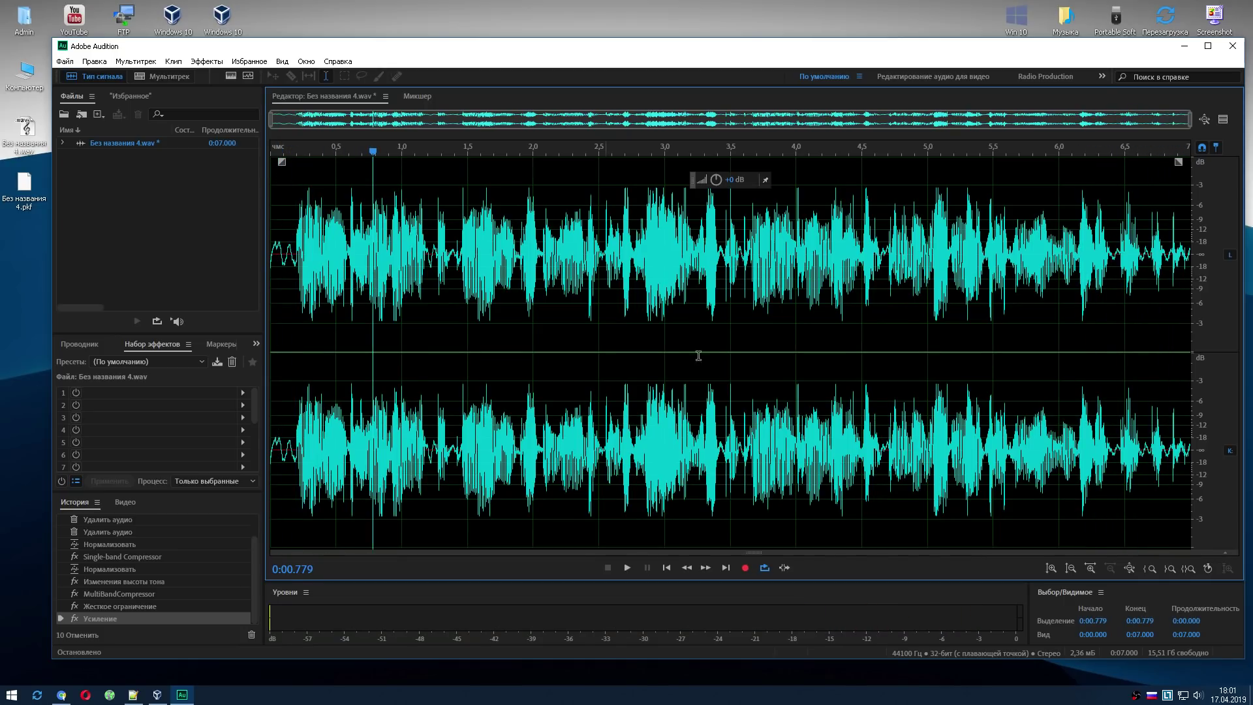
key(ctrl+a)
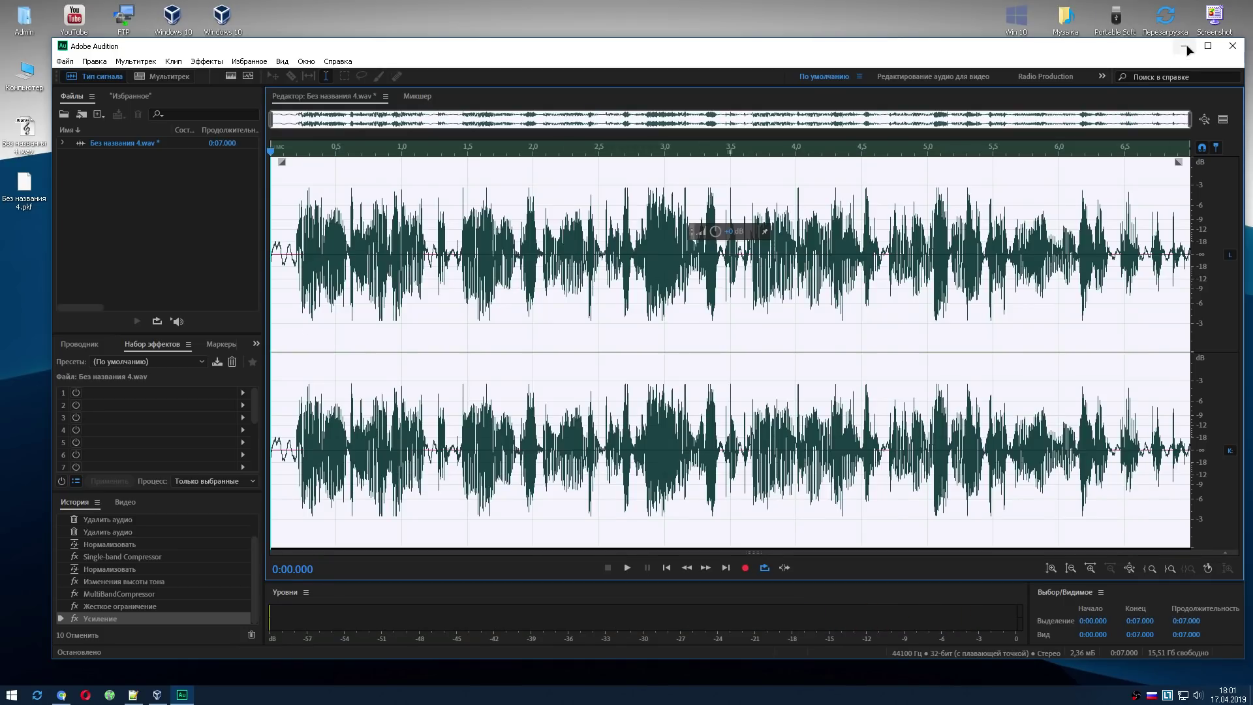
Switch to the Google page in the browser, voice-search for "стихи Пушкина" and open the rustih.ru result
click(1184, 48)
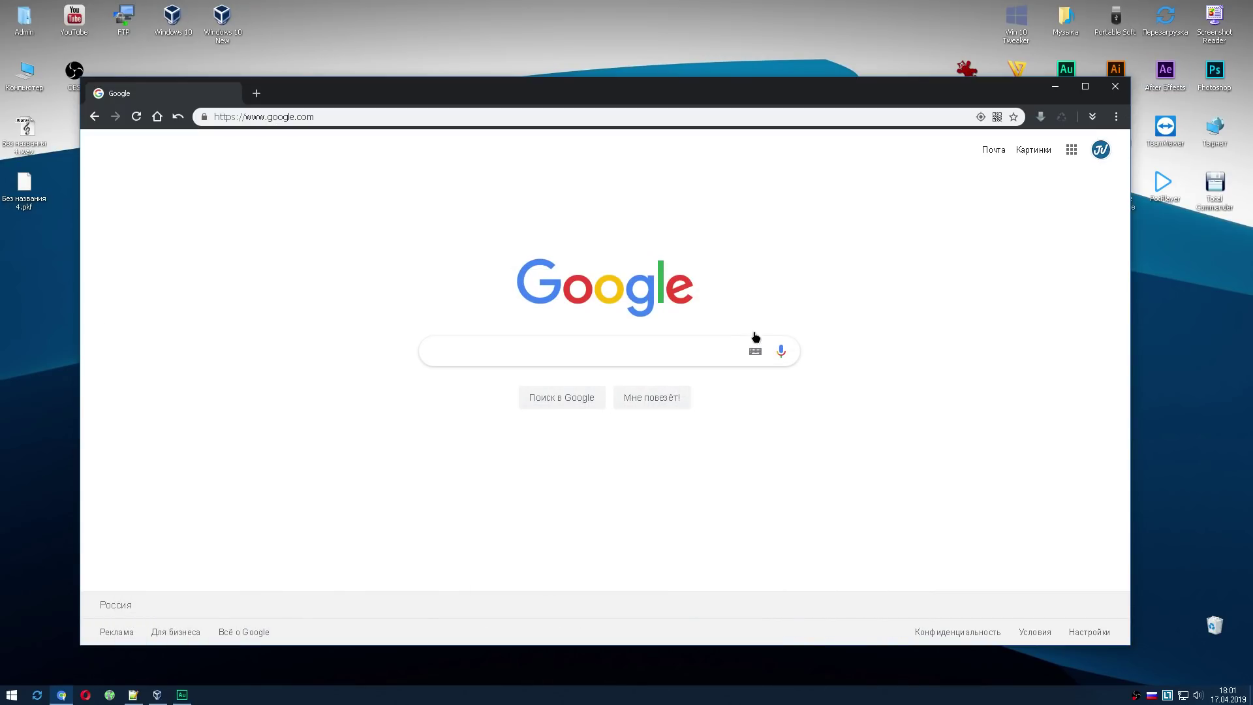
click(781, 351)
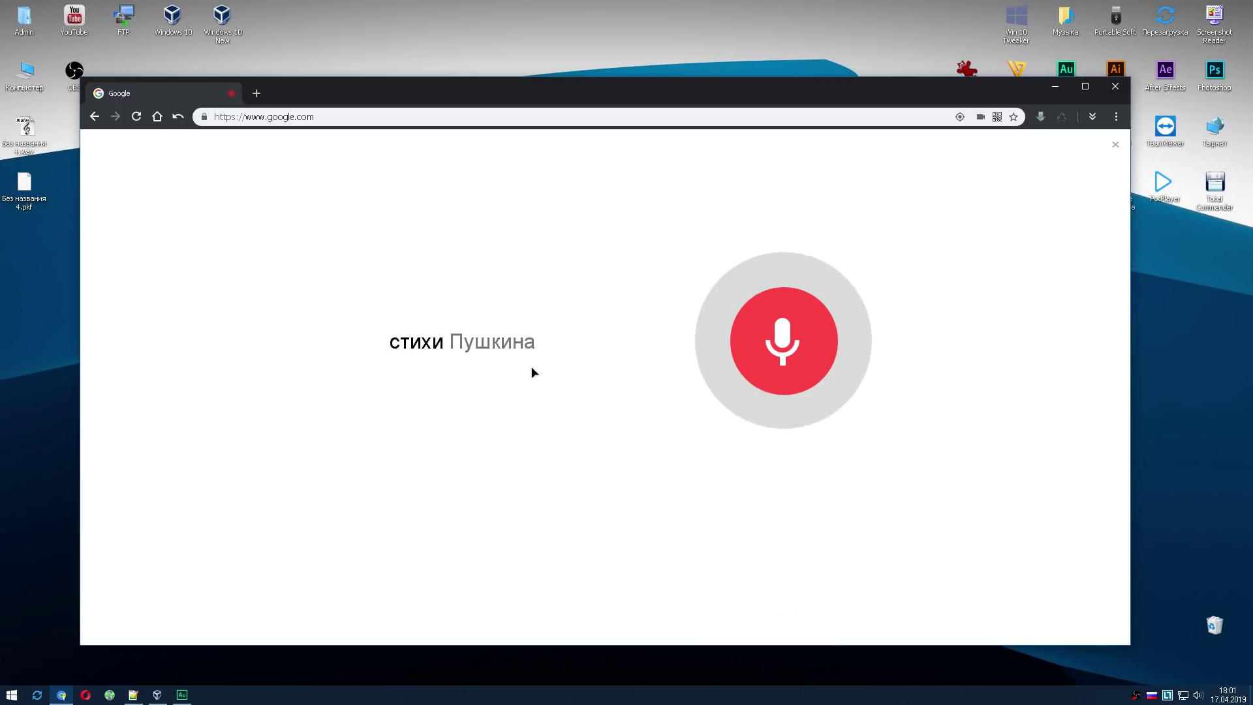
click(344, 255)
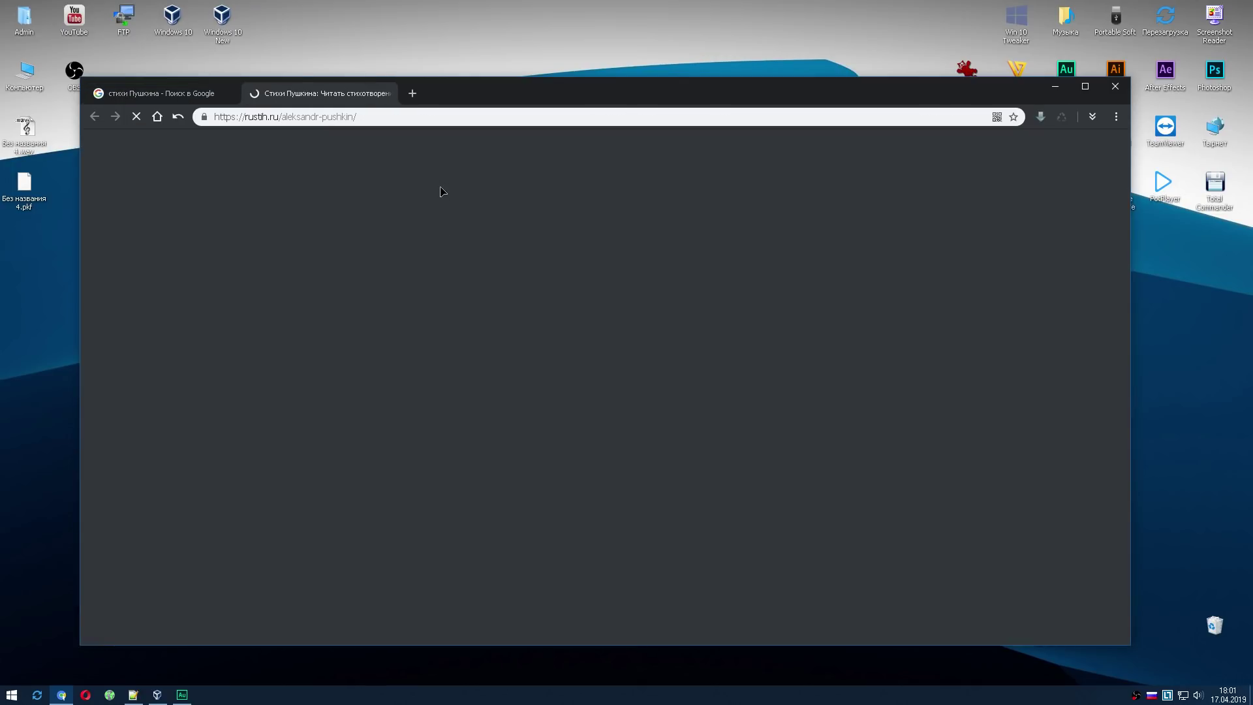
Open the list of Pushkin's four-line poems, "Стихи Пушкина 4 строки", from the poems-by-lines section
scroll(487, 372, down, 6)
scroll(334, 255, up, 2)
scroll(353, 281, down, 8)
scroll(389, 316, up, 2)
click(417, 316)
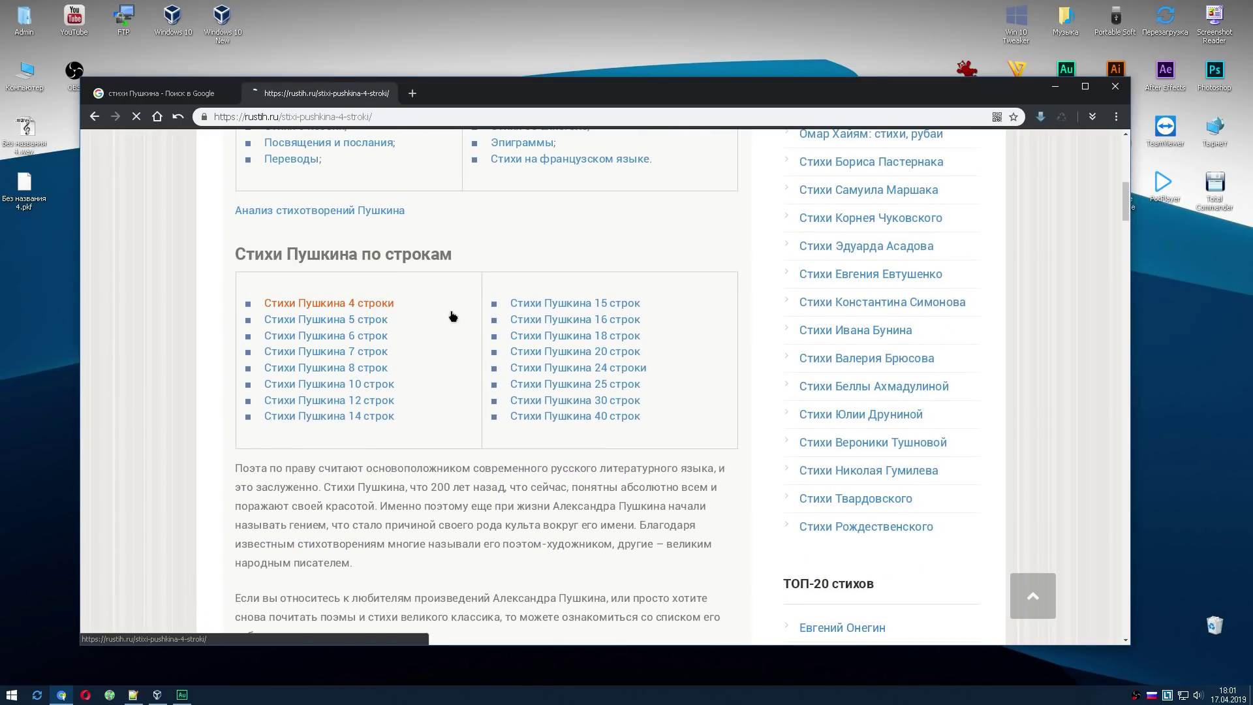
Open the poem "За старые грехи наказанный судьбой" from the list of four-line poems
scroll(418, 320, down, 5)
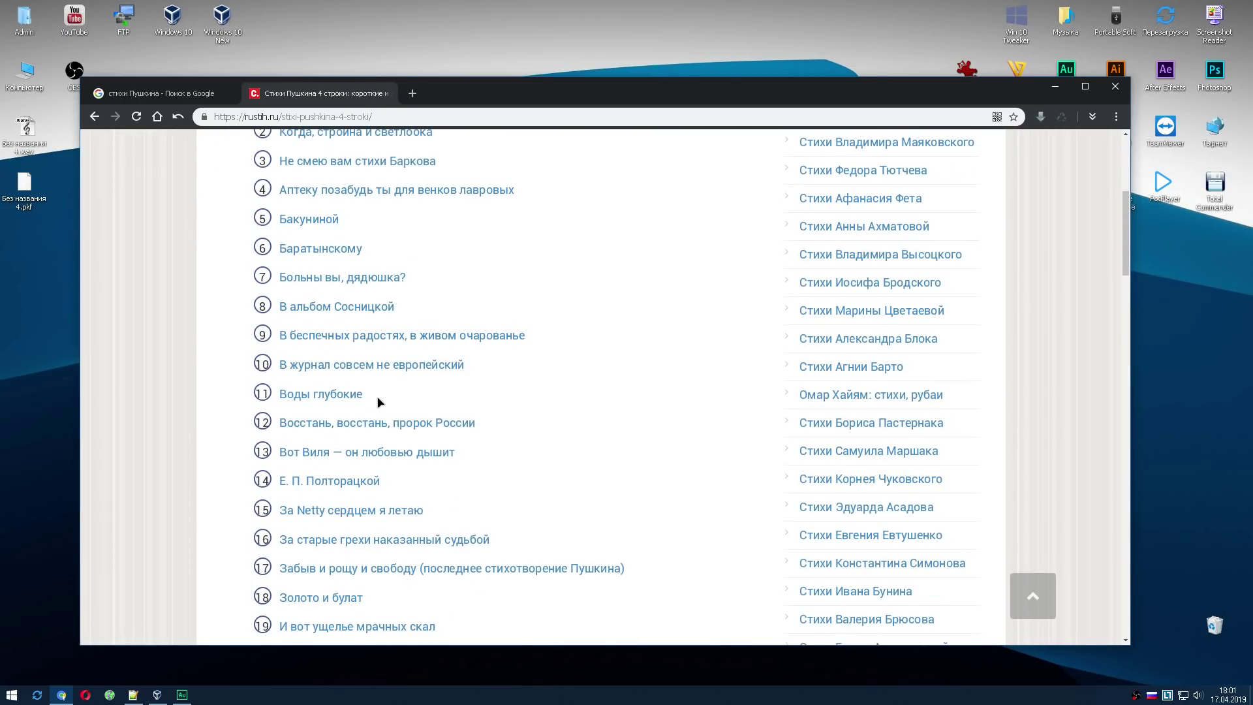
scroll(378, 401, down, 4)
scroll(309, 340, up, 1)
scroll(309, 340, up, 1)
click(404, 349)
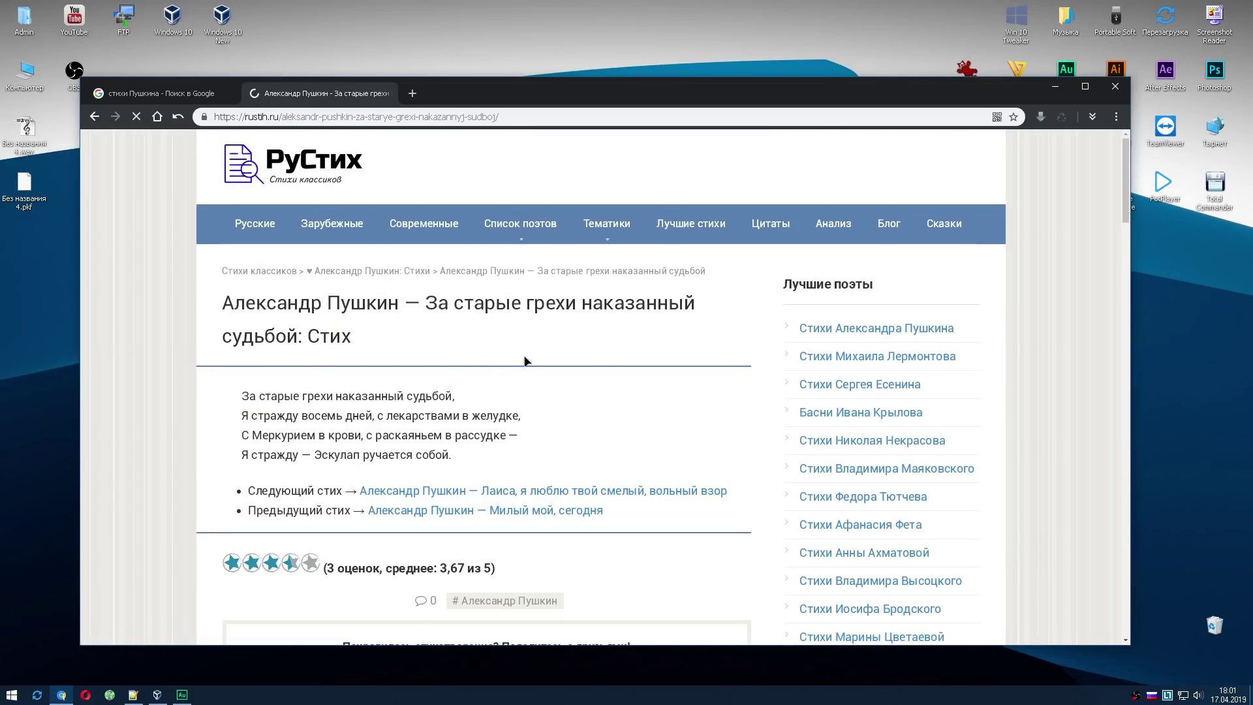
Switch back to Adobe Audition and close Без названия 4.wav without saving its changes
click(182, 695)
key(ctrl+a)
right_click(141, 147)
click(96, 197)
key(ctrl+w)
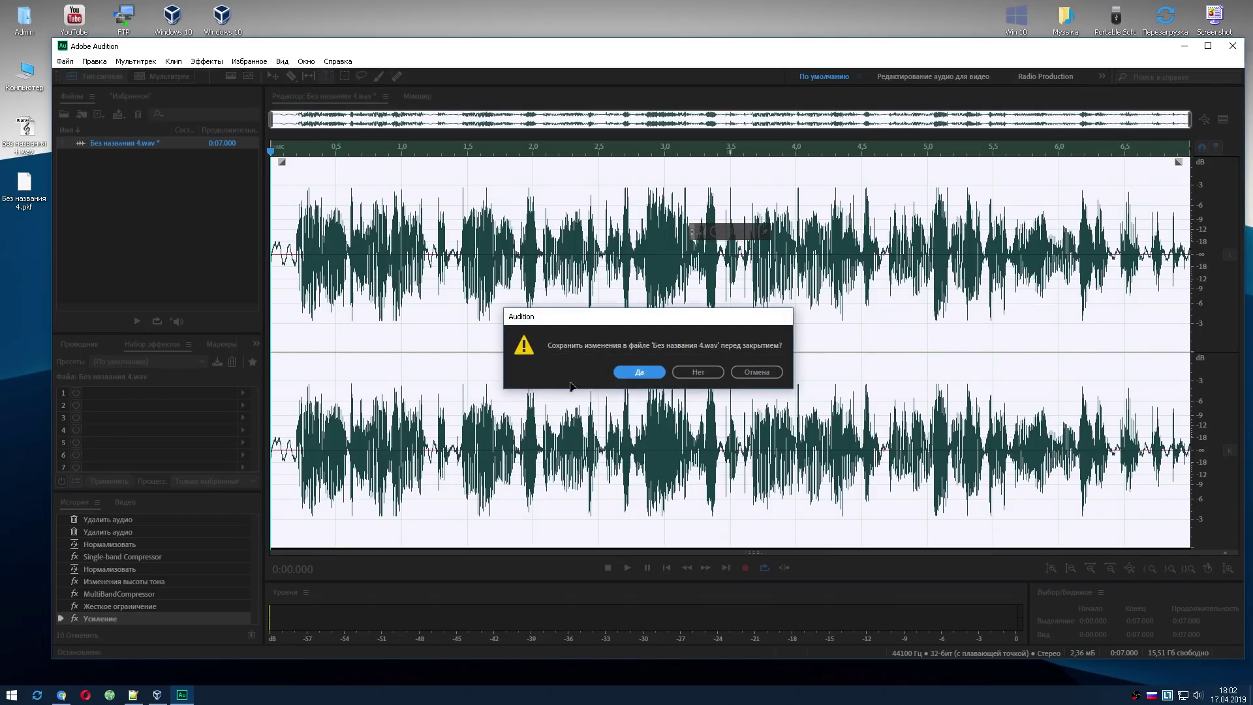
click(679, 375)
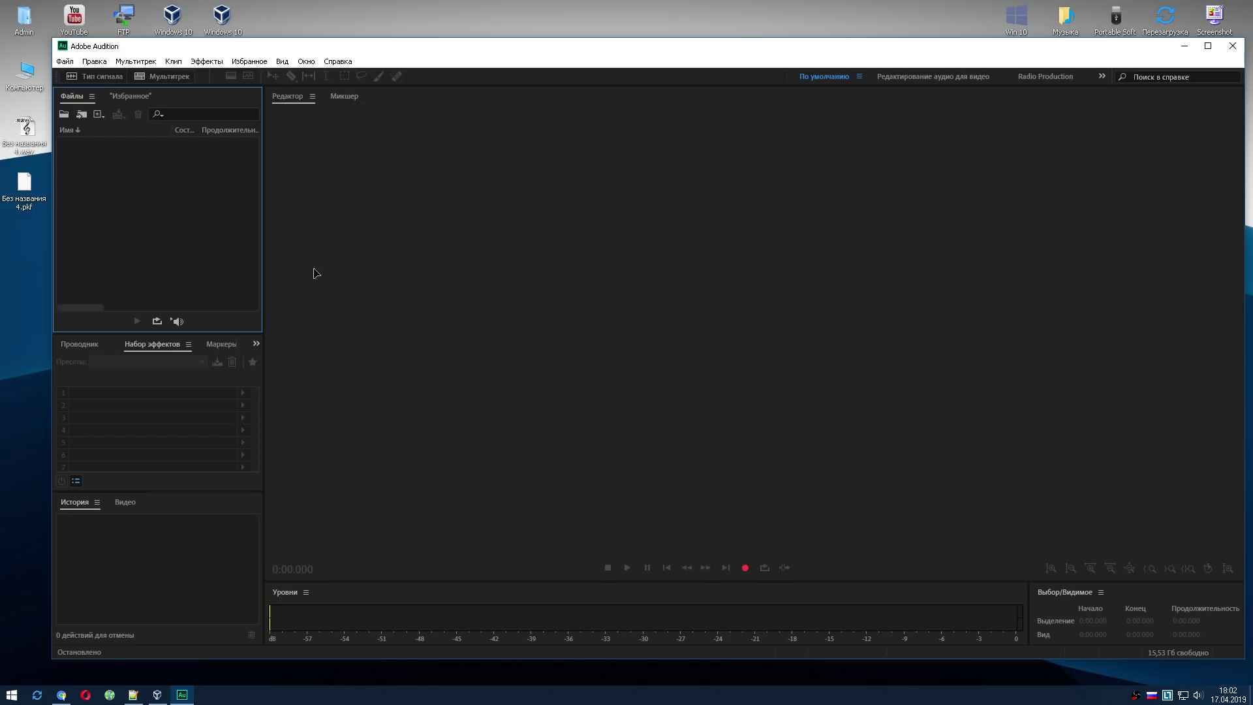
Record a new voice take in a new audio file while reading the poem from the browser page
click(744, 565)
click(640, 397)
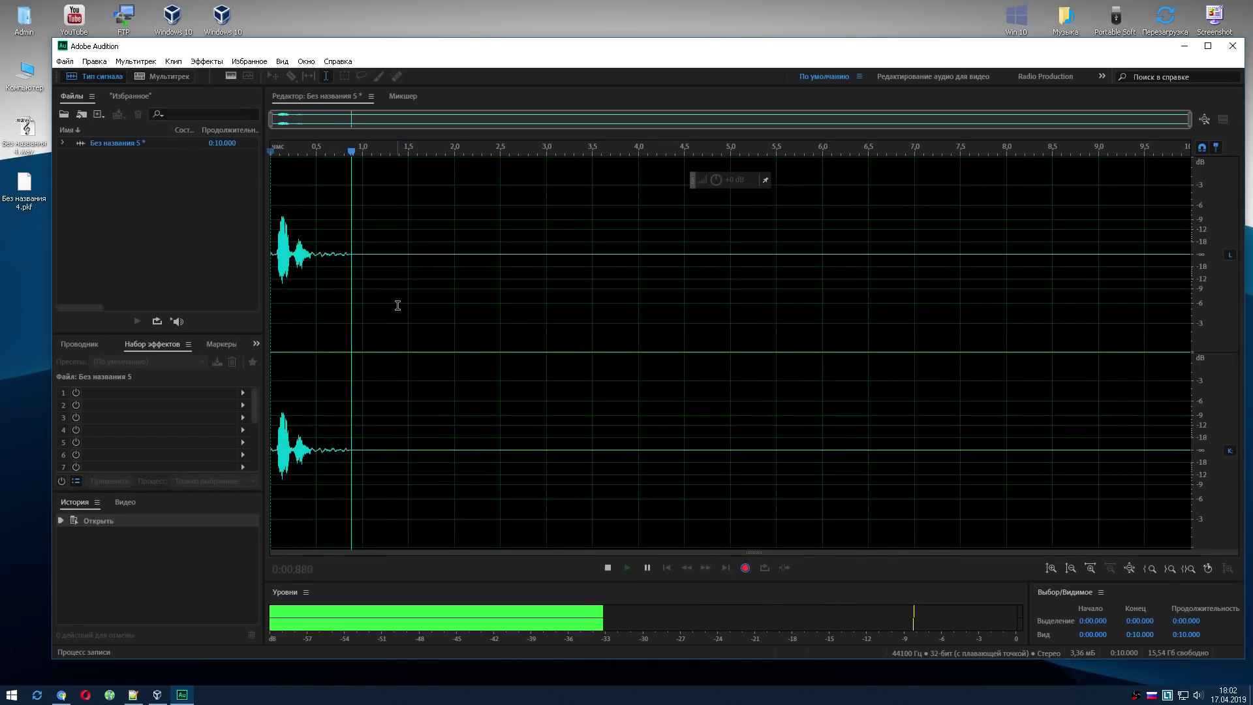
click(62, 695)
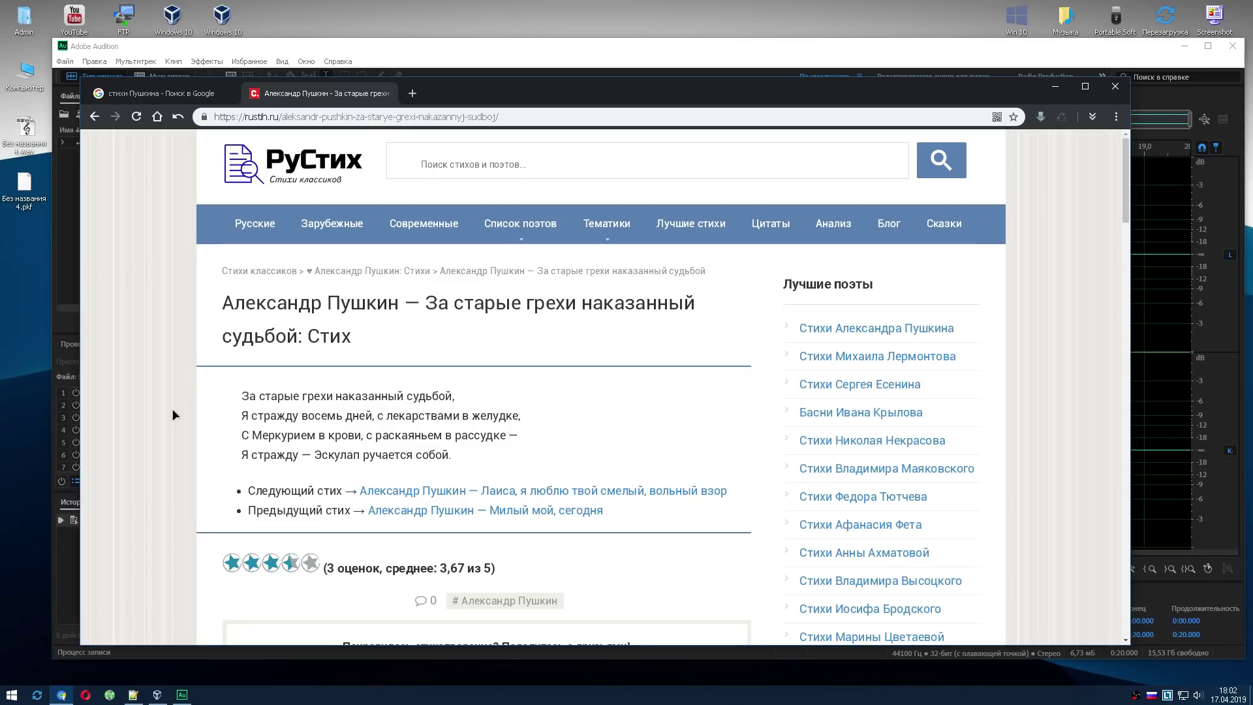
click(1165, 457)
Stop the recording and delete the unwanted audio from its beginning up to just before the poem reading
double_click(632, 328)
click(633, 327)
click(420, 265)
drag(501, 250, 165, 229)
key(Delete)
click(300, 247)
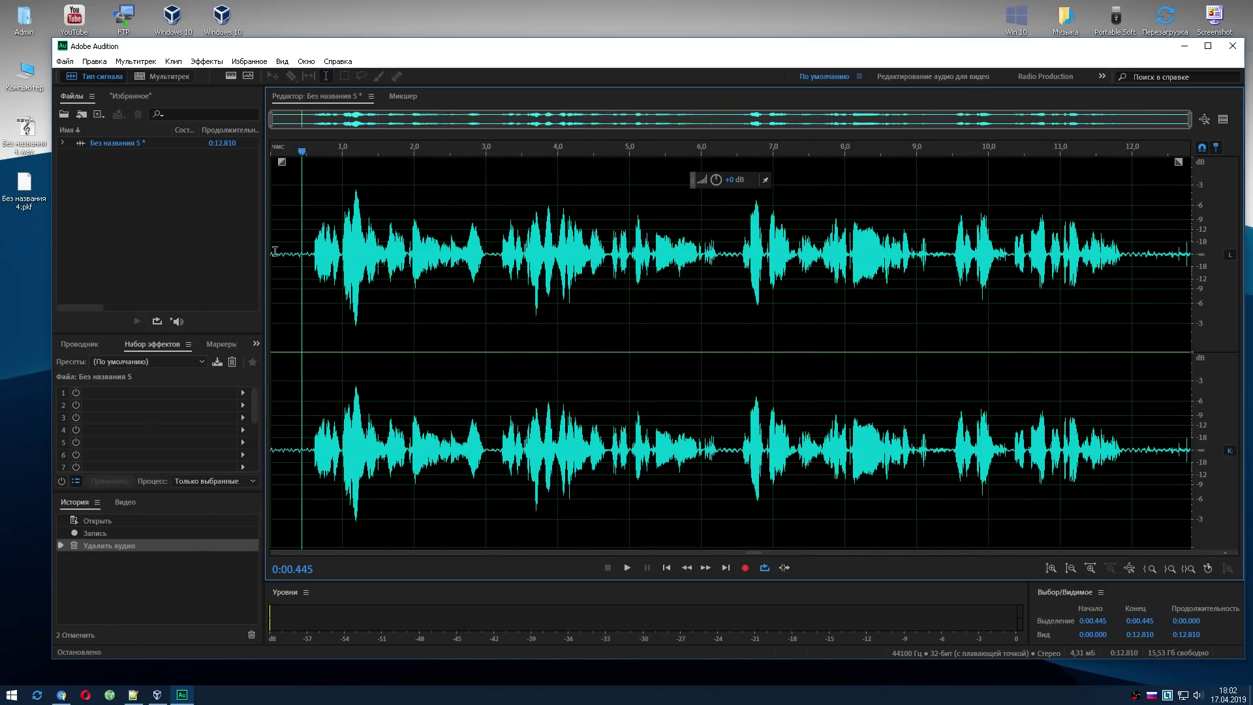
Capture a noise print from the silence at the start, then apply 16 dB noise reduction with a slightly lowered reduction percentage
drag(298, 246, 264, 258)
key(shift+p)
click(318, 269)
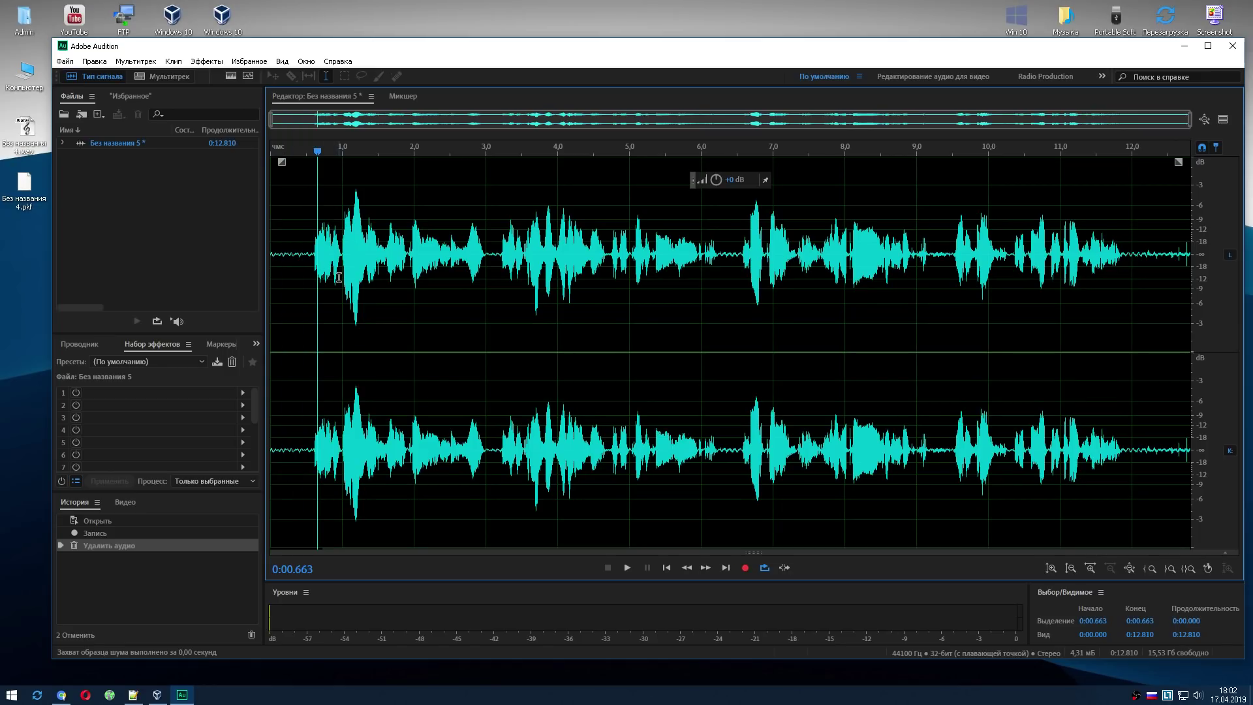
key(ctrl+shift+p)
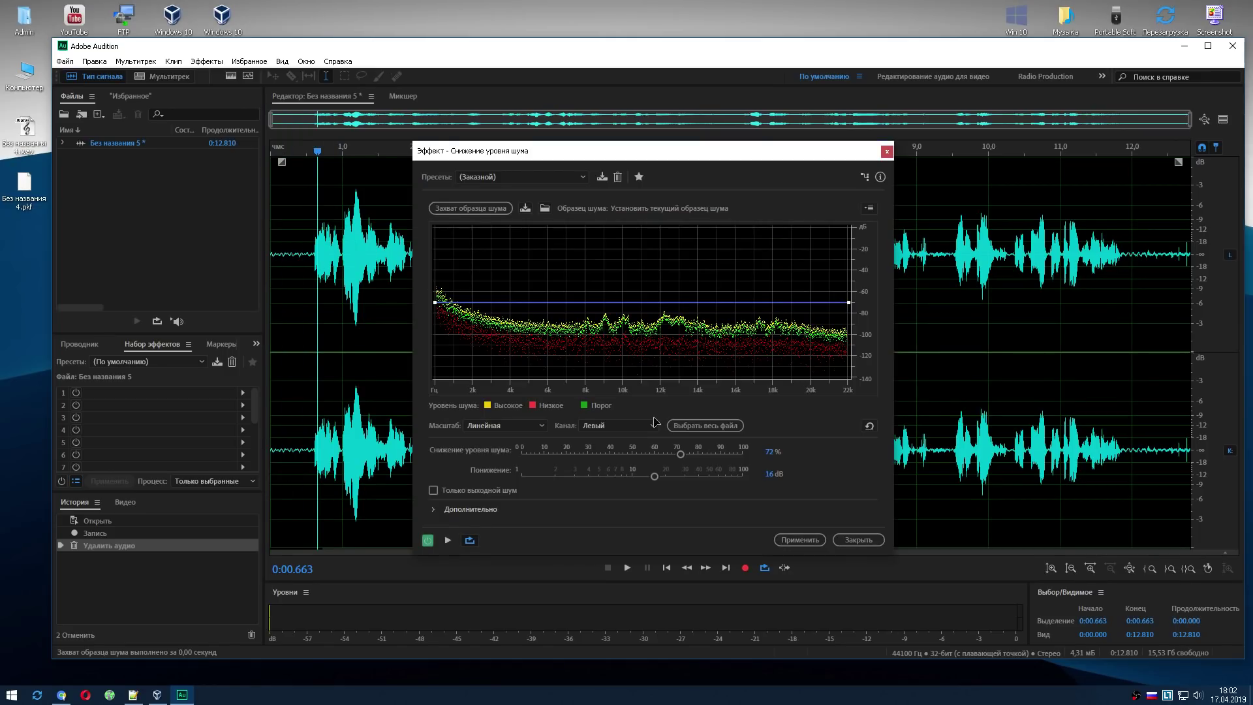
drag(681, 455, 676, 455)
click(802, 541)
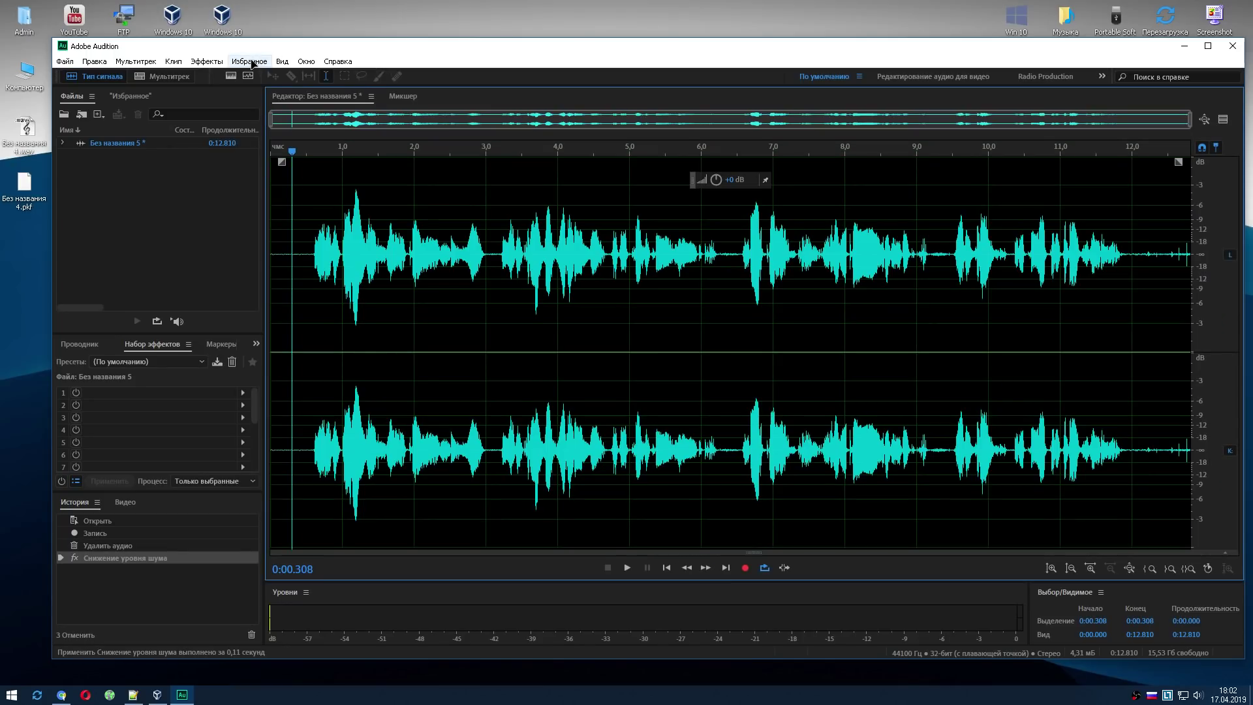
Start recording a new favorite and end that recording without saving it
click(252, 62)
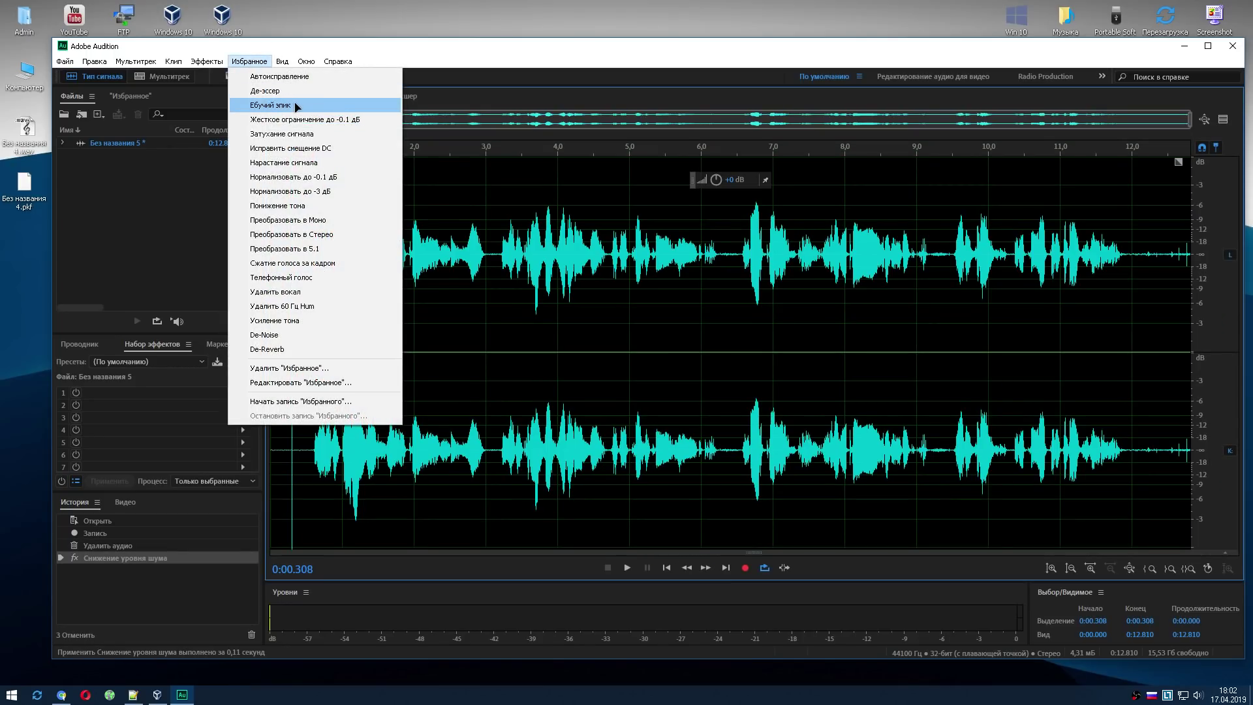
click(350, 402)
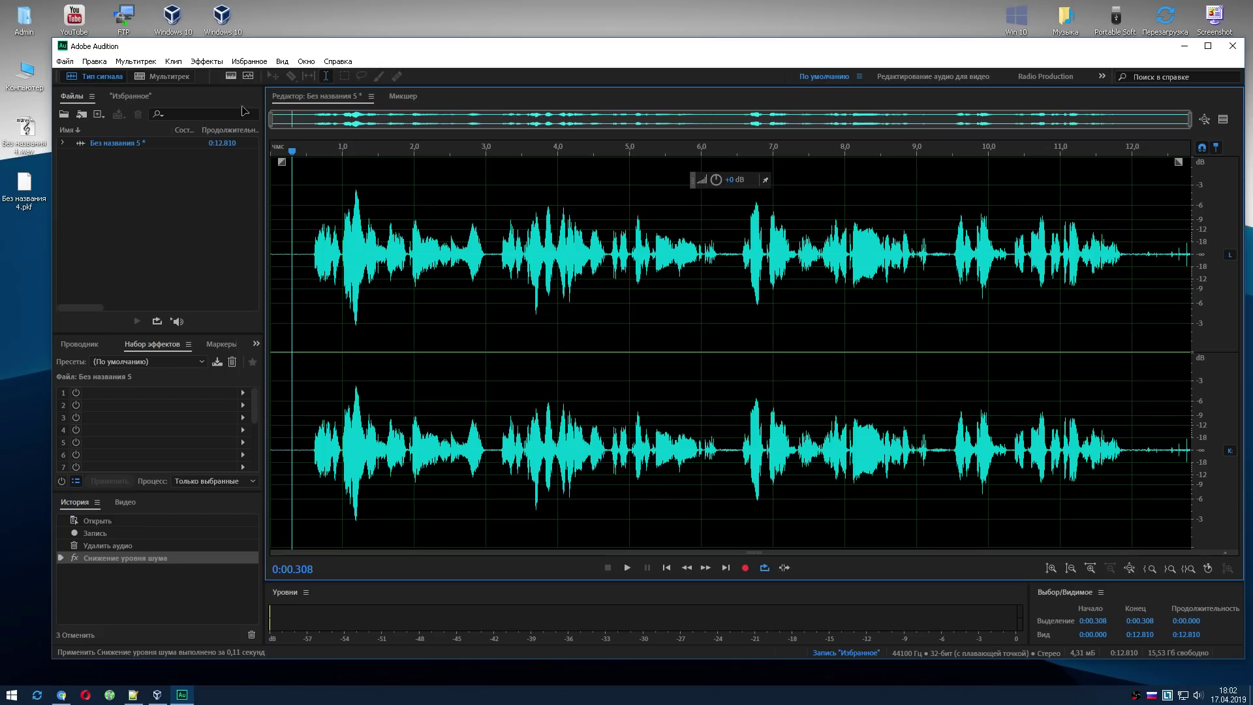
click(249, 62)
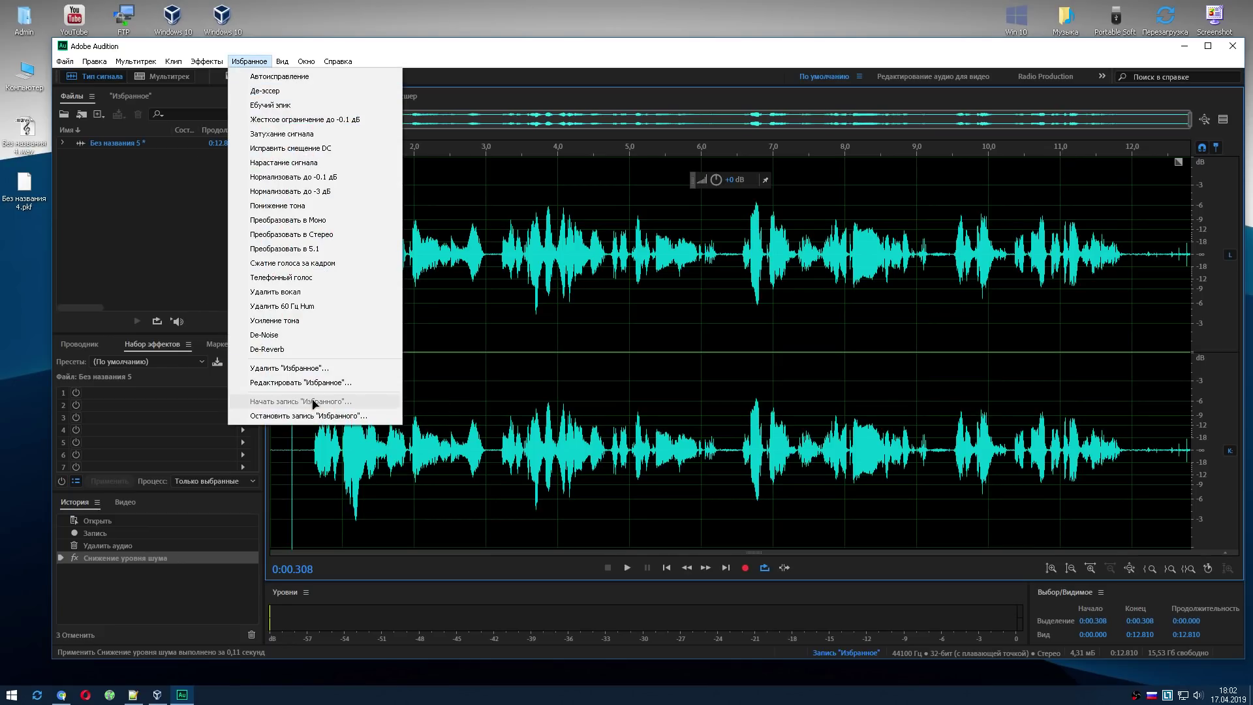
click(310, 415)
click(786, 373)
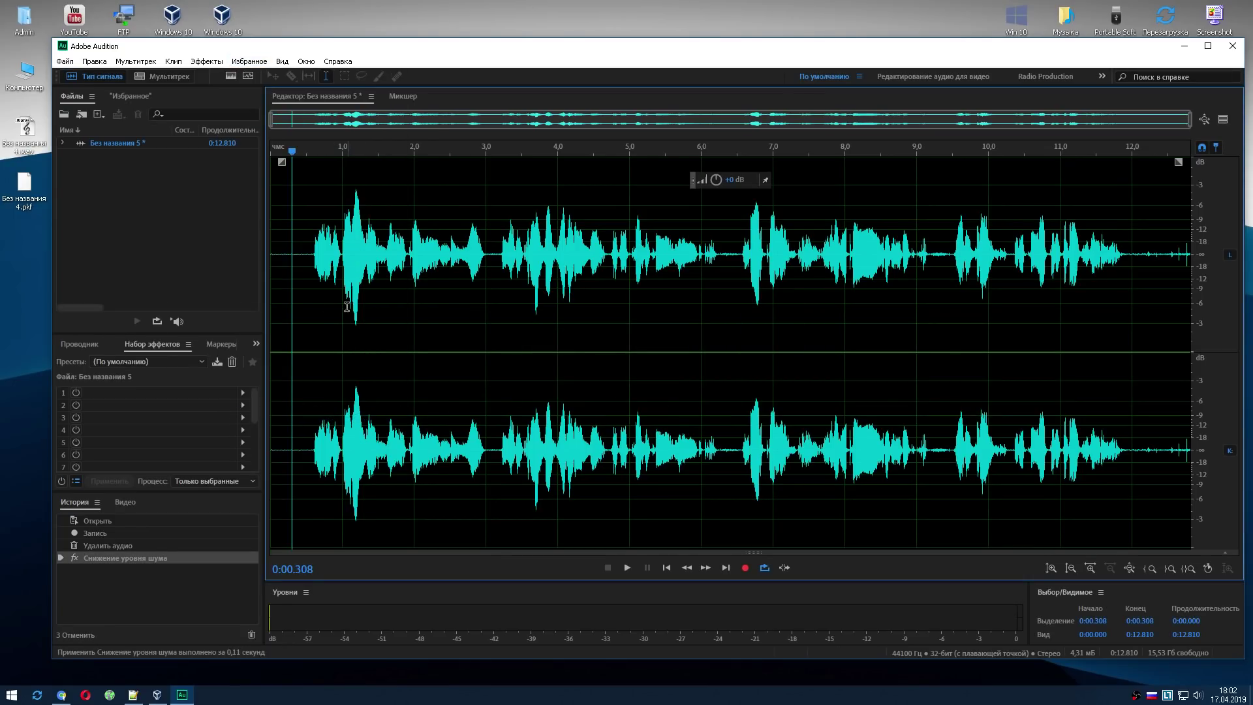
Apply the saved favorite "Ебучий эпик" to the whole noise-reduced recording
click(280, 270)
click(248, 62)
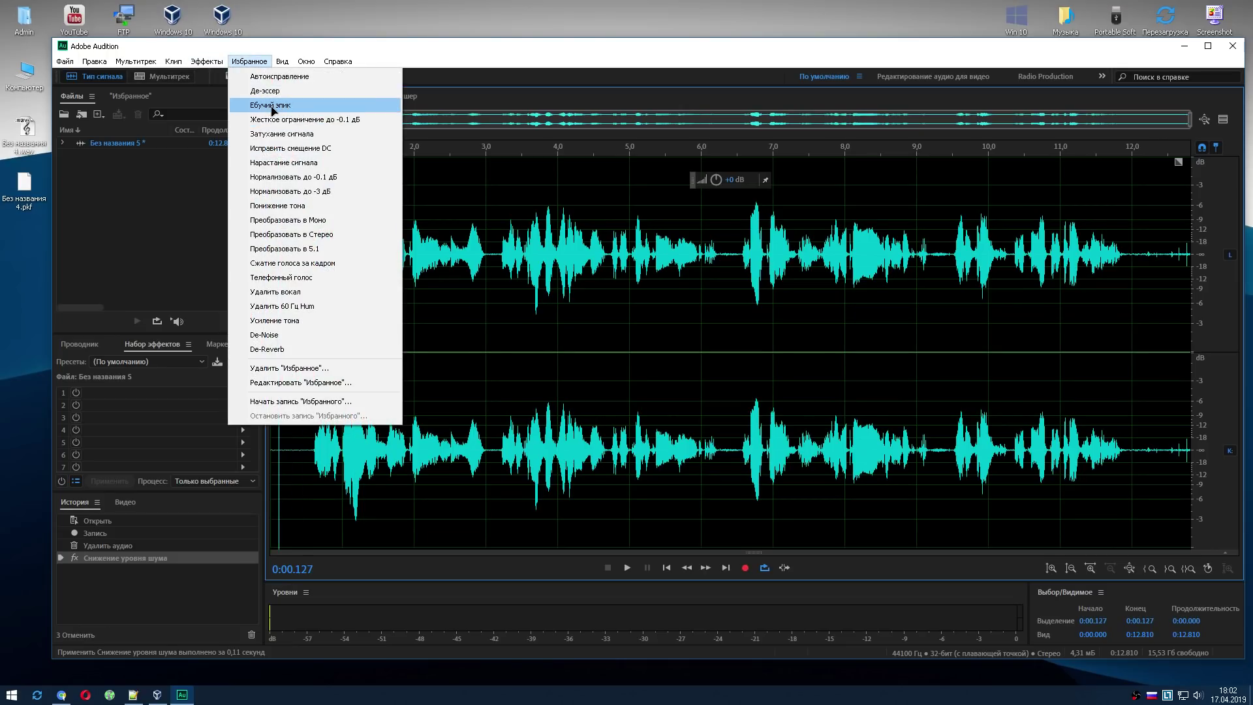
click(273, 105)
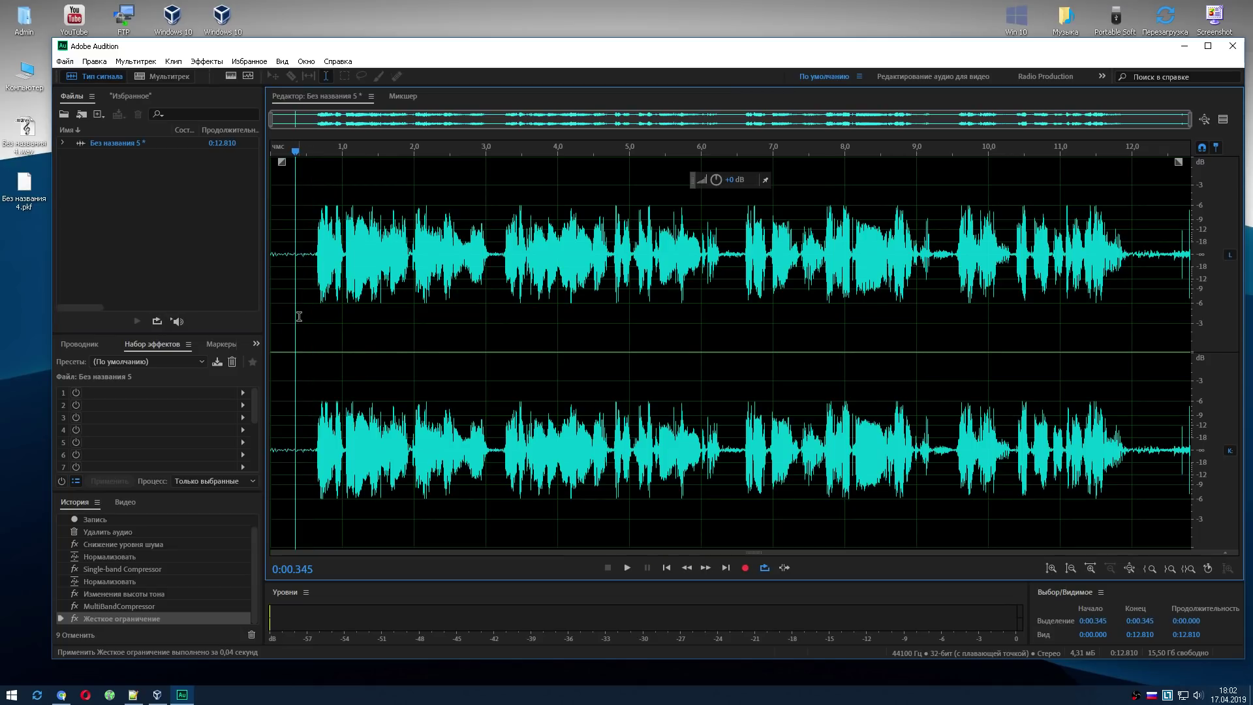
Undo the hard limiting, multiband compression, pitch shift and second normalization, back to the single-band compressor
key(ctrl+a)
key(ctrl+z)
key(ctrl+z)
key(ctrl+z)
key(ctrl+z)
Briefly play the compressed voice from near its start and save it as Без названия 5.wav in Wave PCM format on the desktop
click(298, 273)
key(space)
key(space)
key(ctrl+s)
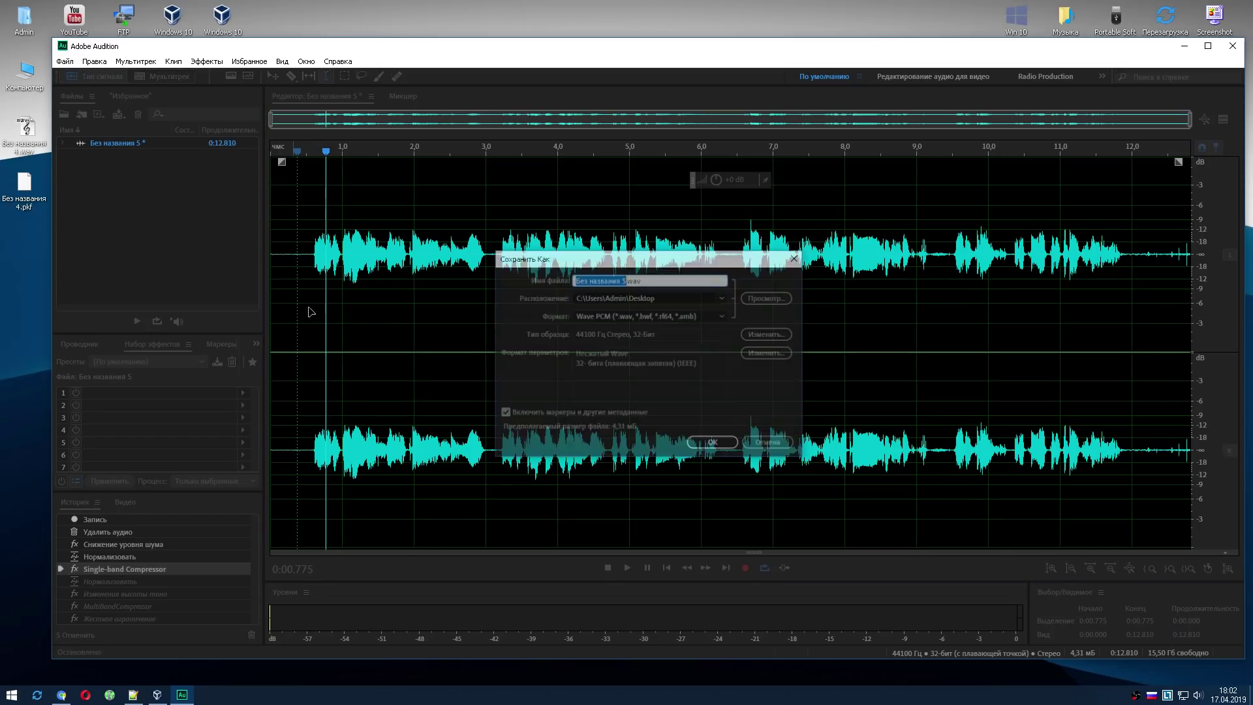
key(Return)
Apply the favorite "Ебучий эпик" again to the saved recording and raise its overall gain slightly
click(312, 273)
click(245, 61)
click(264, 103)
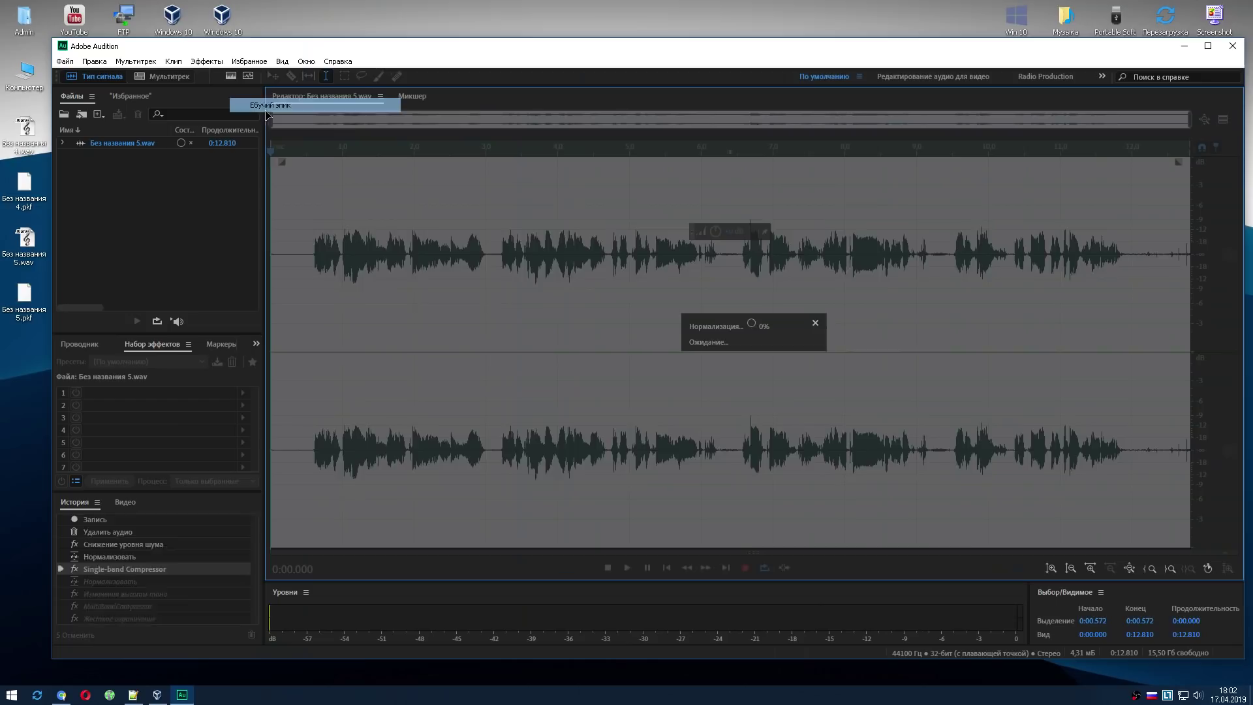
click(300, 245)
drag(716, 179, 728, 176)
Play the amplified epic voice from near its start through the end of the speech and stop playback
click(293, 308)
key(space)
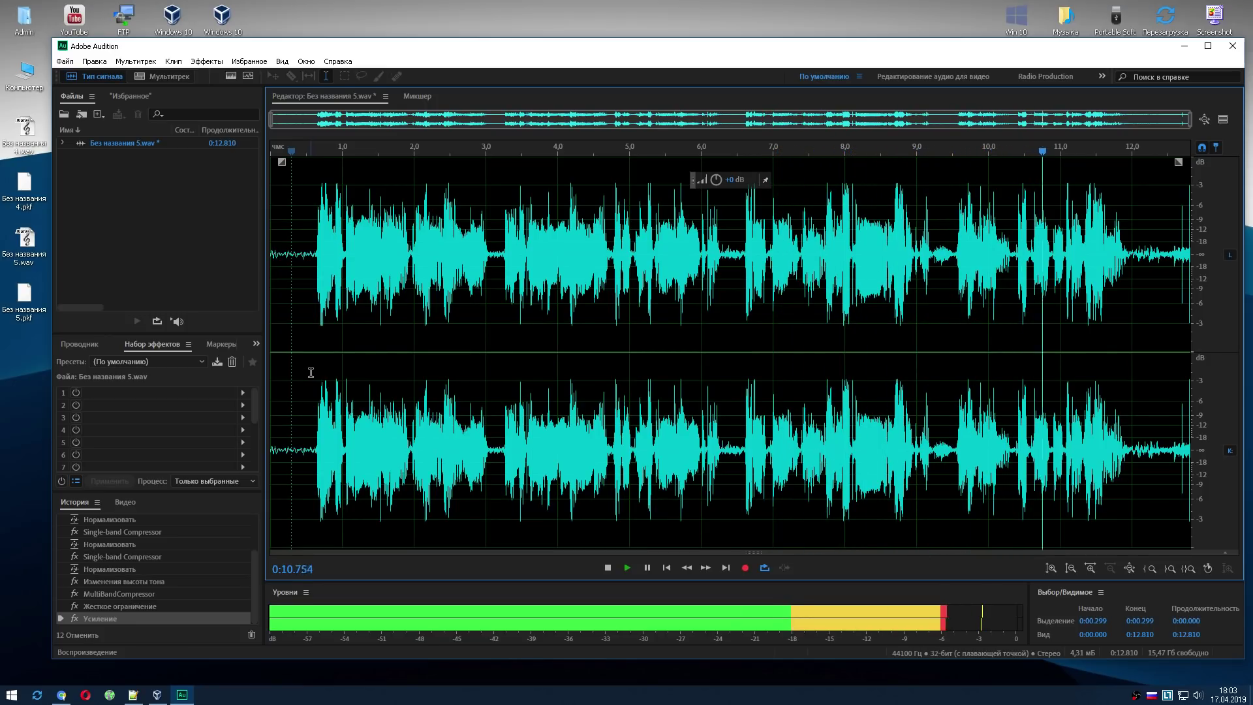
key(space)
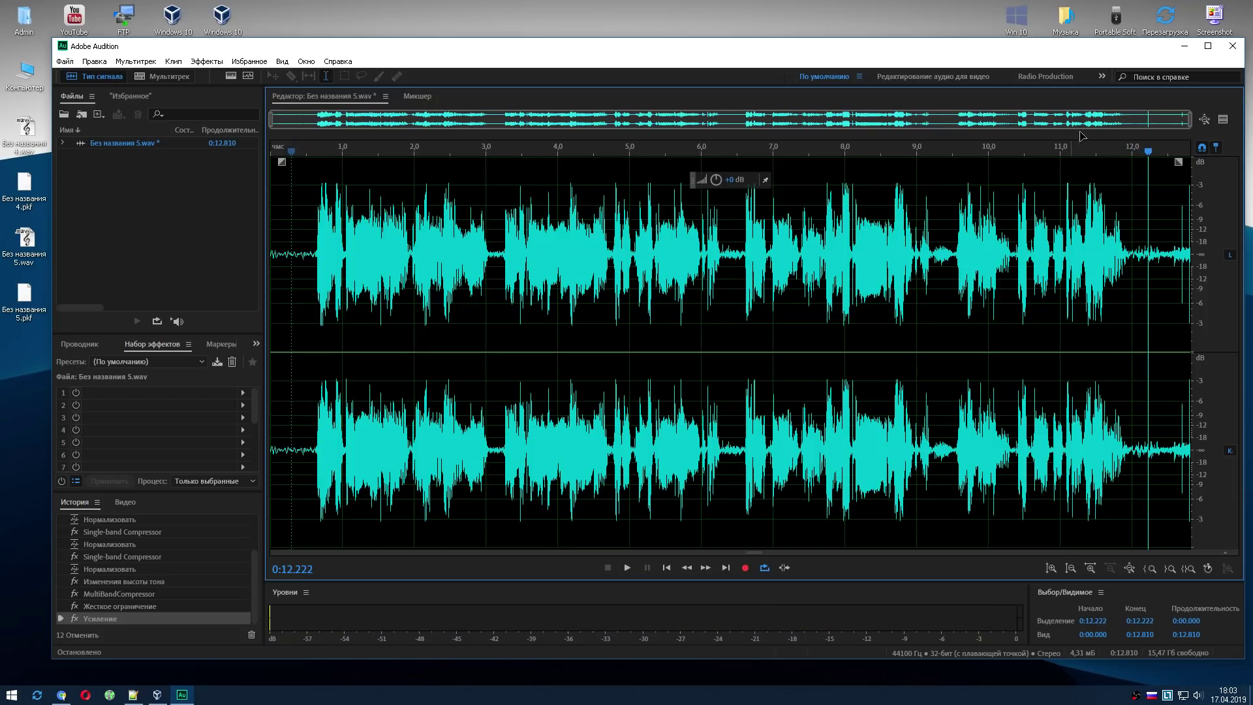
Select the entire recording and delete all of its audio
click(895, 290)
key(ctrl+a)
key(Delete)
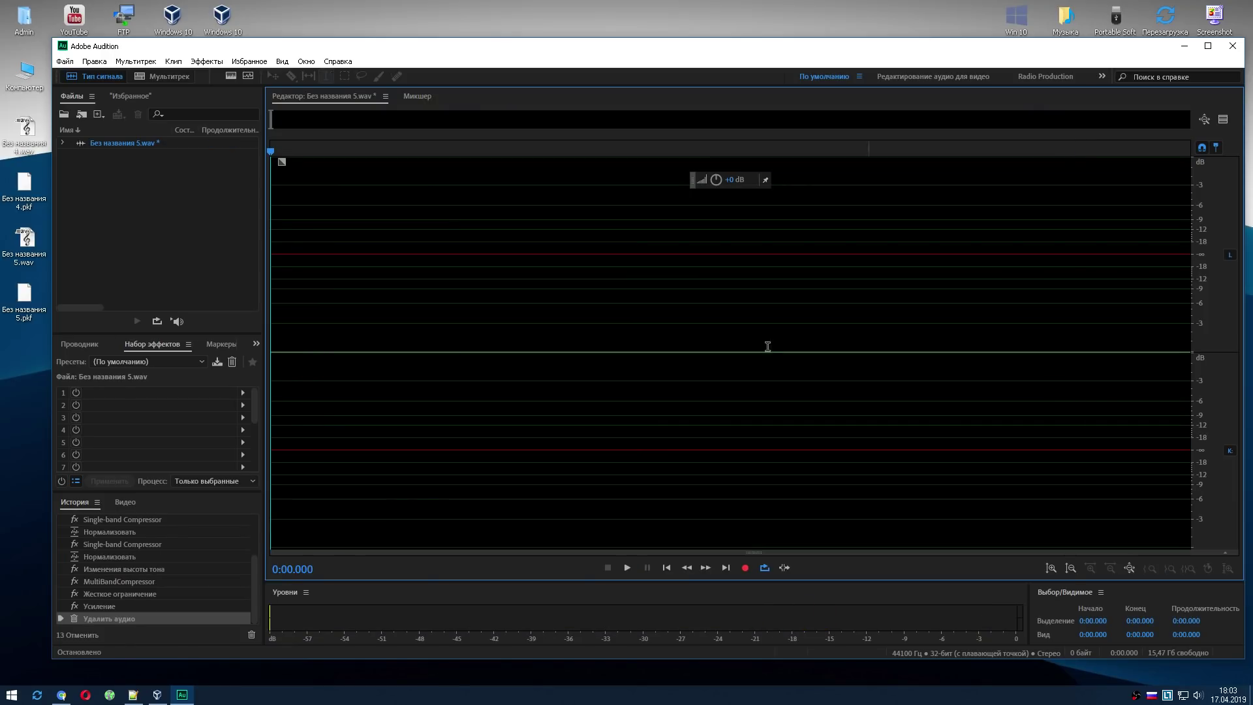
right_click(9, 358)
click(3, 386)
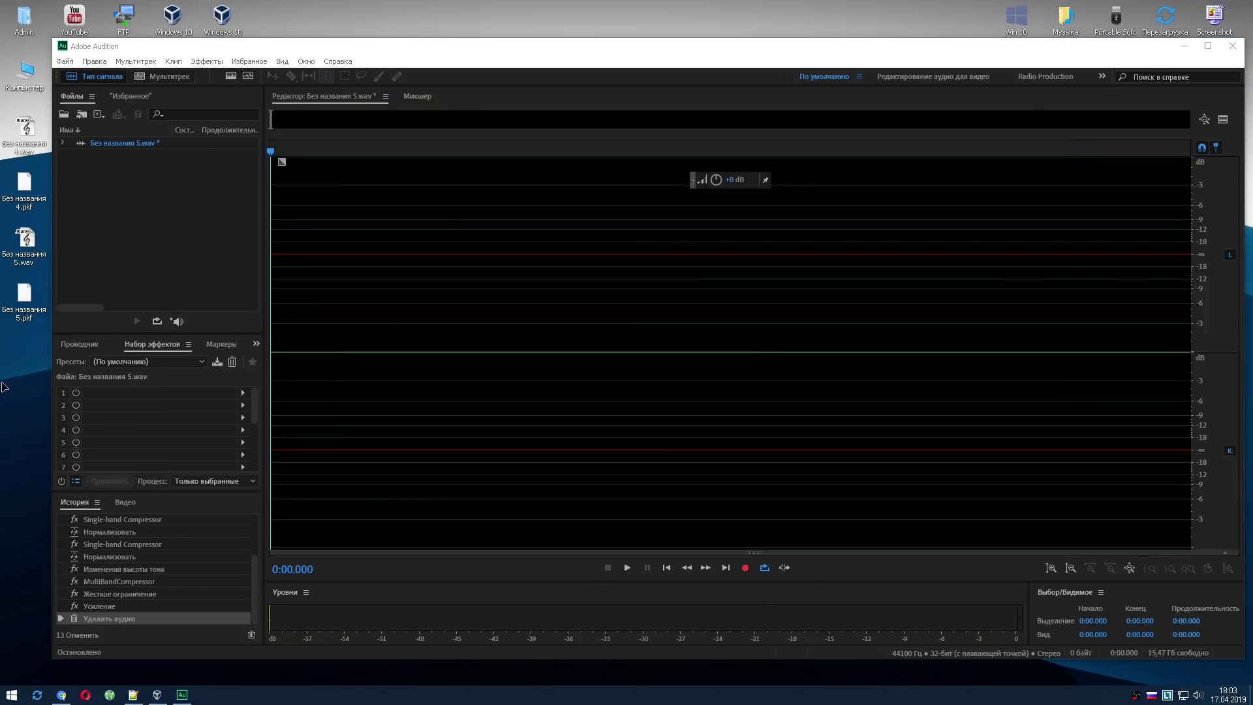